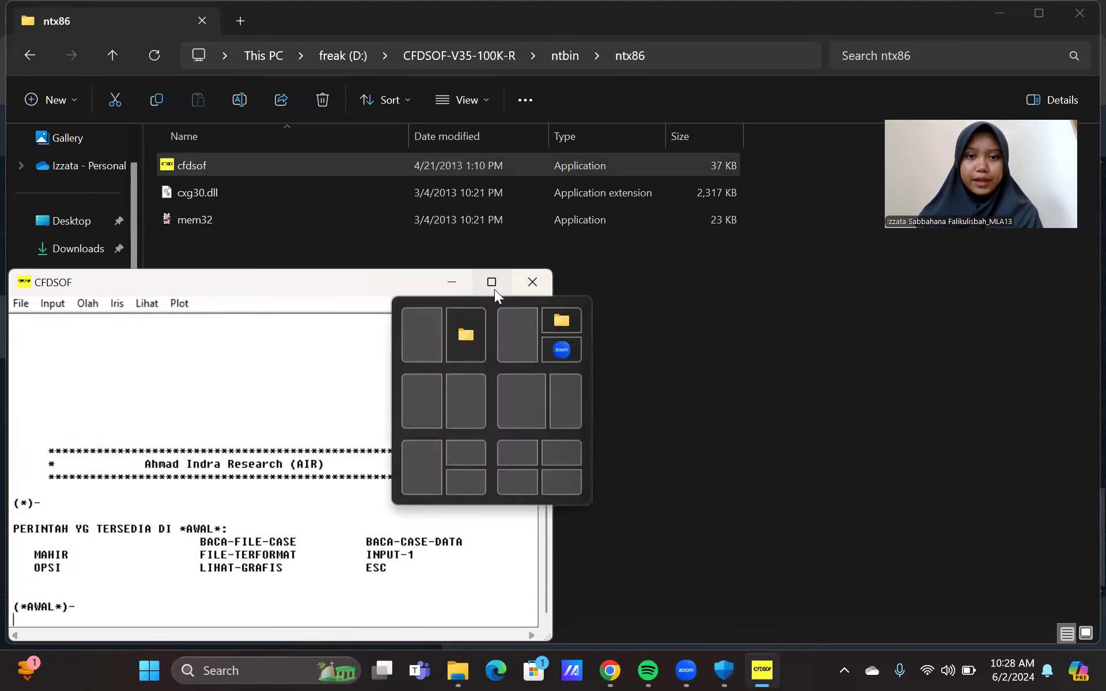
- Maximize the CFDSOF window and load the case file reducer_sim_1ms_final.cas from the D: drive
{"action": "left_click", "coordinate": [495, 290]}
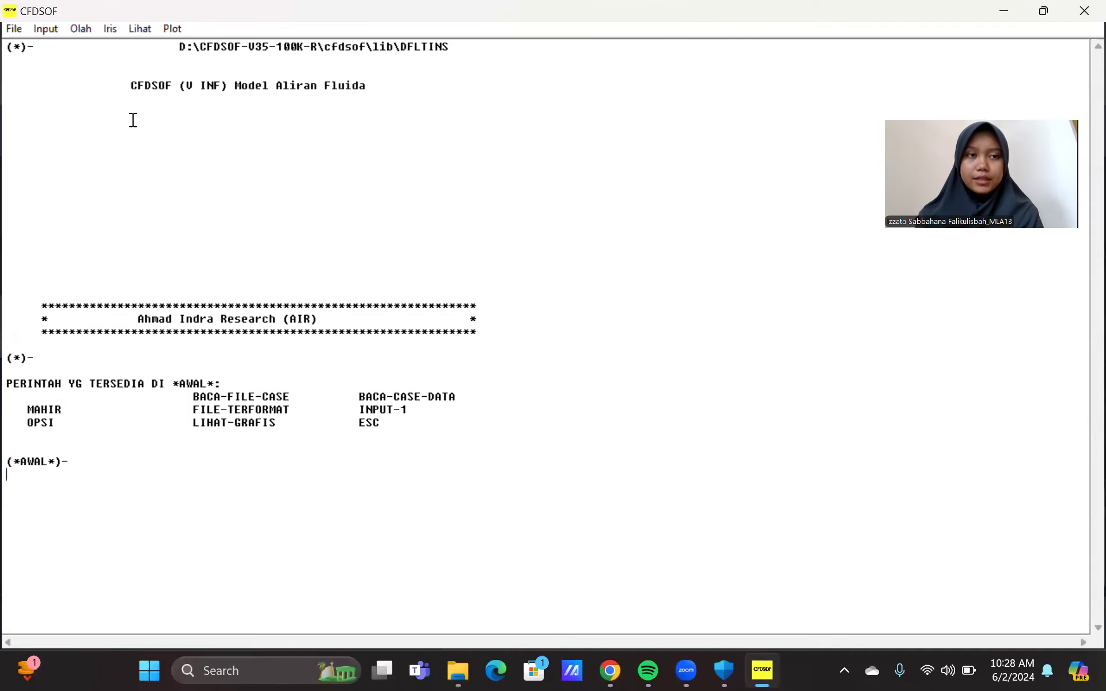
{"action": "left_click", "coordinate": [15, 31]}
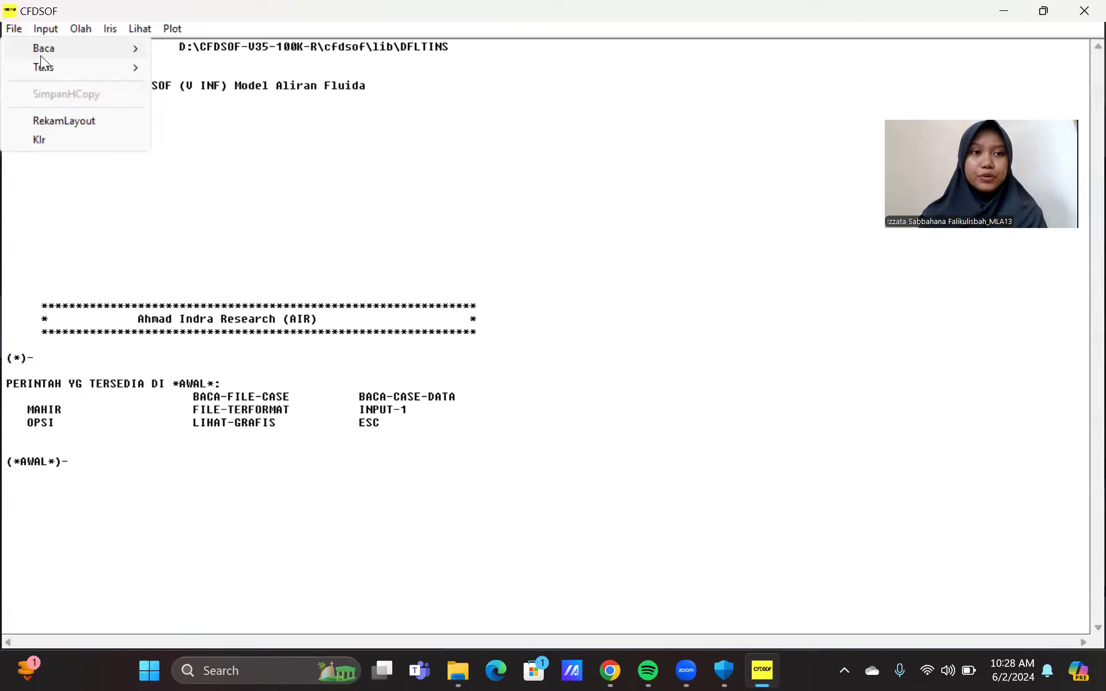
{"action": "mouse_move", "coordinate": [57, 45]}
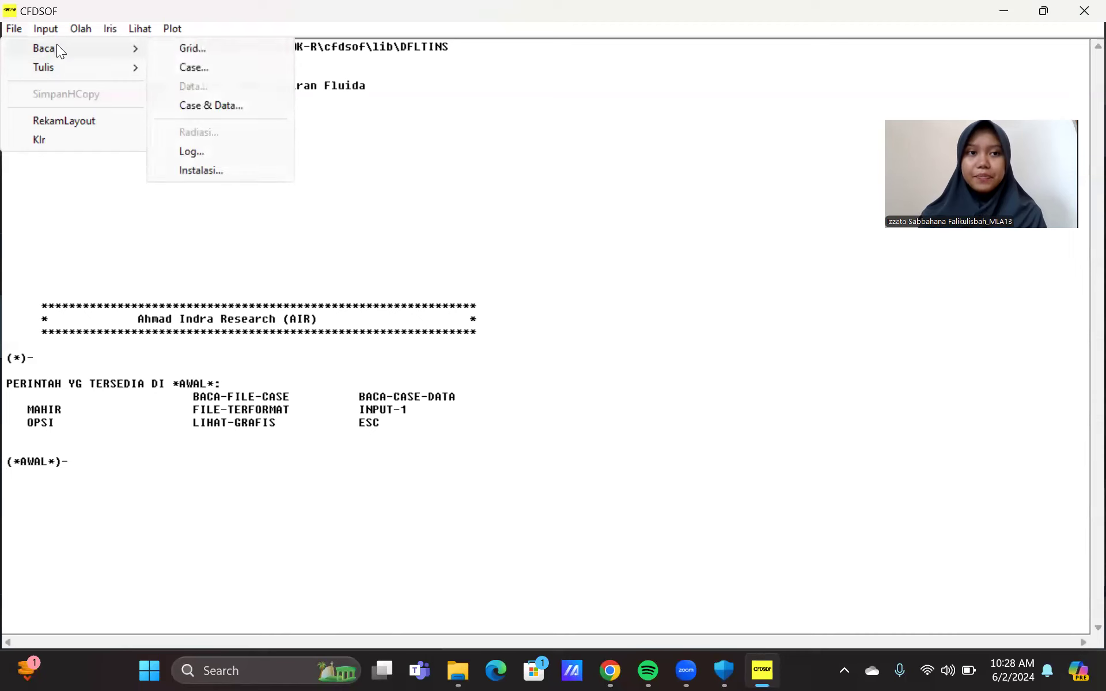
{"action": "left_click", "coordinate": [196, 67]}
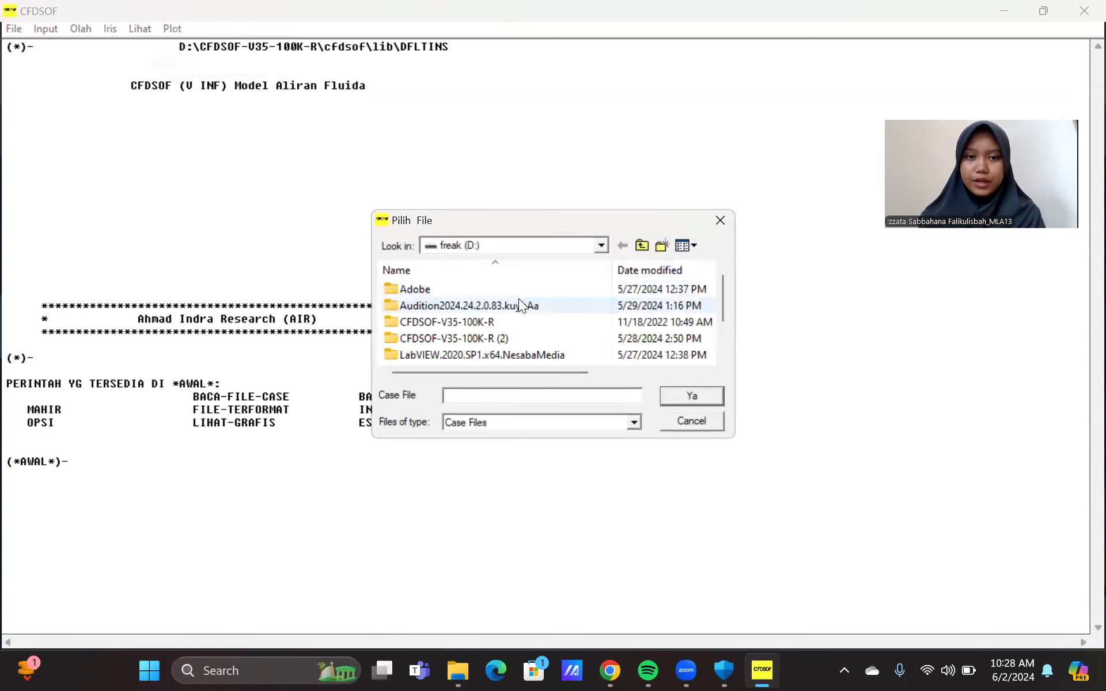
{"action": "scroll", "coordinate": [574, 305], "scroll_direction": "down", "scroll_amount": 1}
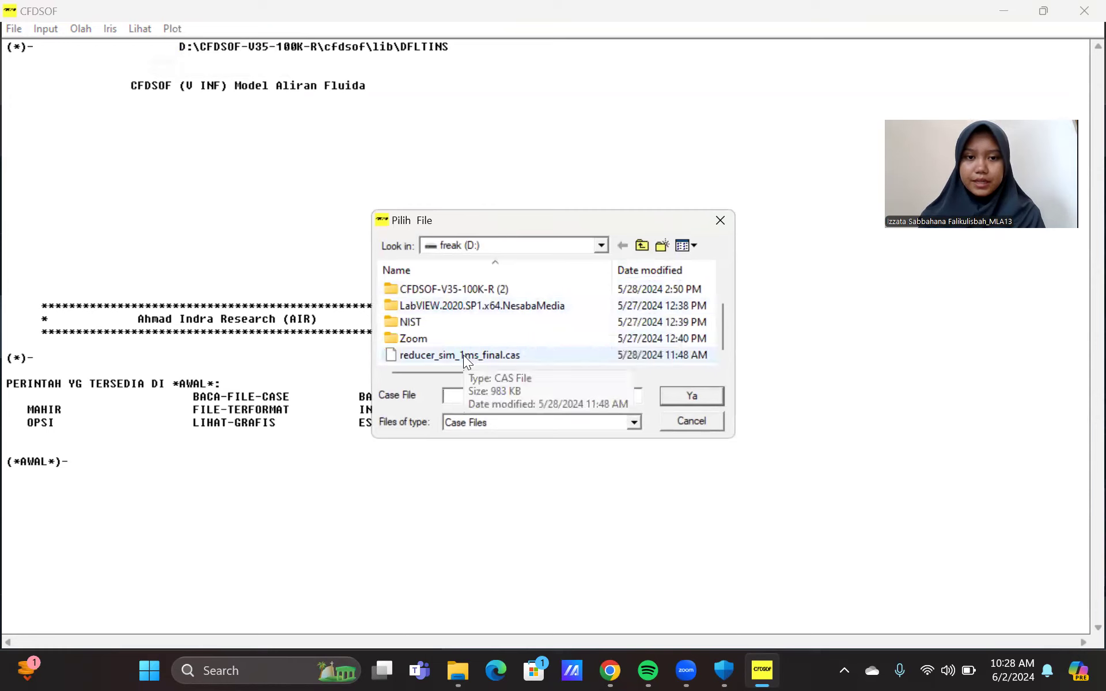
{"action": "left_click", "coordinate": [442, 358]}
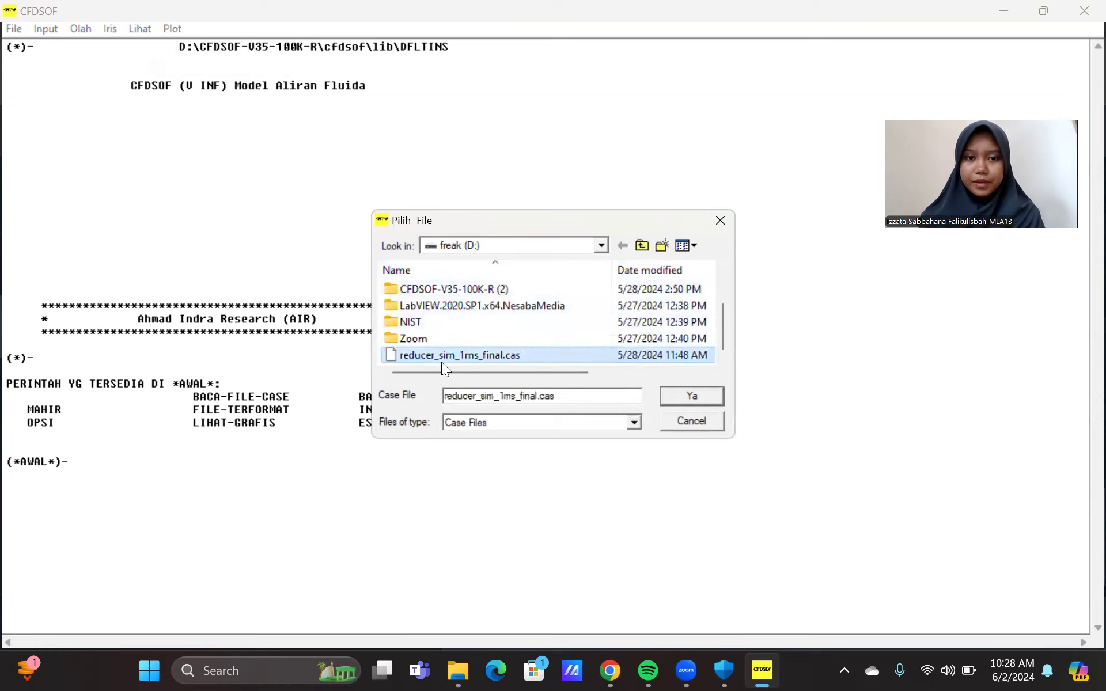
{"action": "left_click", "coordinate": [696, 395]}
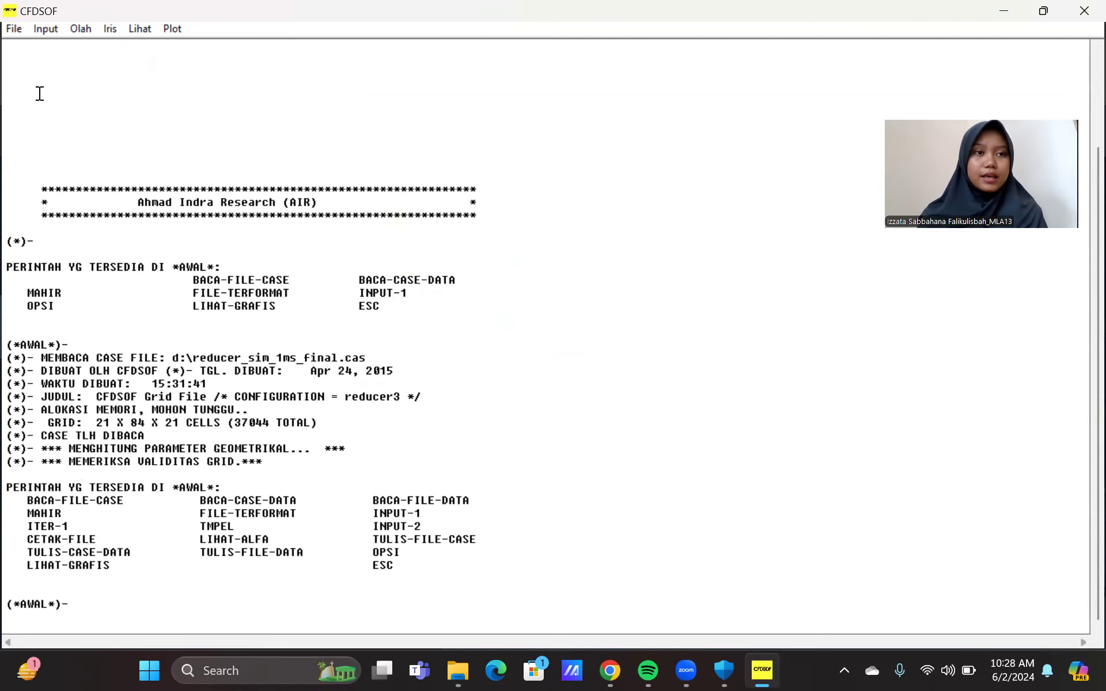
- Open the model settings and examine the options for the turbulence model
{"action": "left_click", "coordinate": [44, 34]}
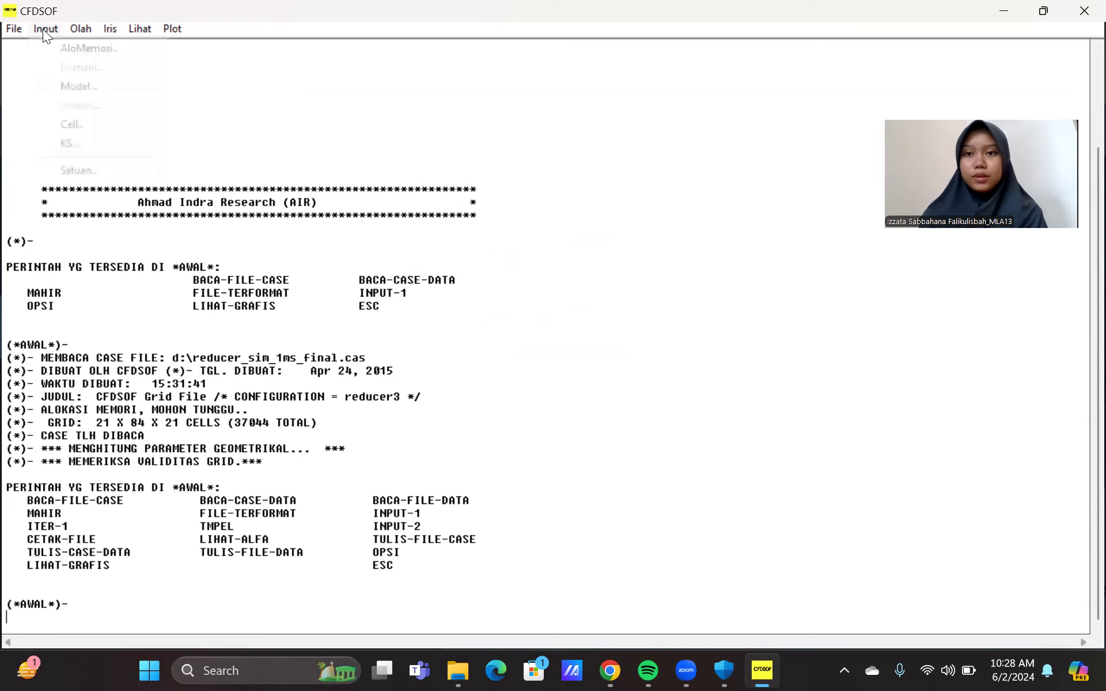
{"action": "left_click", "coordinate": [85, 86]}
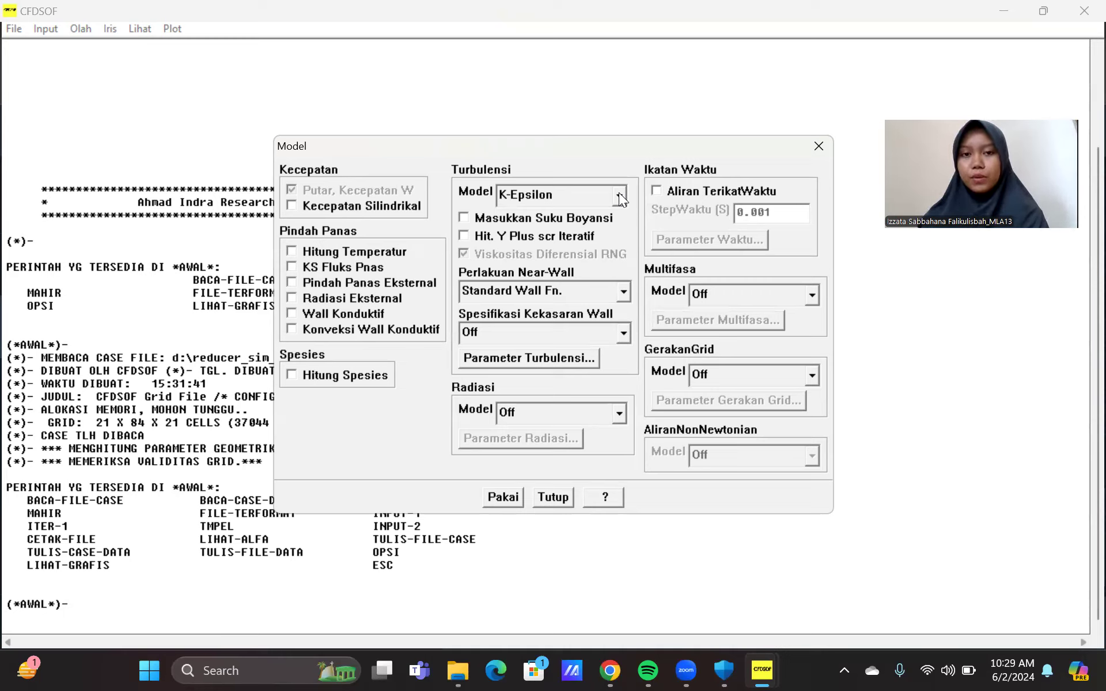
- Display the grid of zones W-WALL-1, INLET-1 and INLET-2 and examine the reducer's shape and both pipe ends at full-window size
{"action": "left_click", "coordinate": [147, 30]}
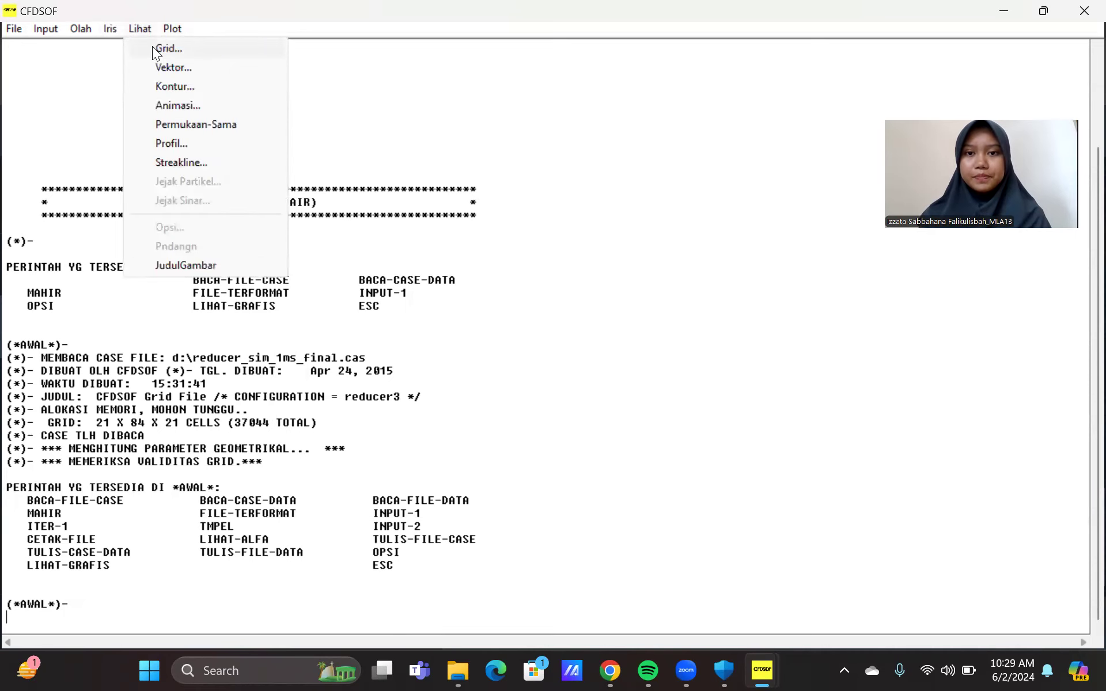
{"action": "left_click", "coordinate": [152, 48]}
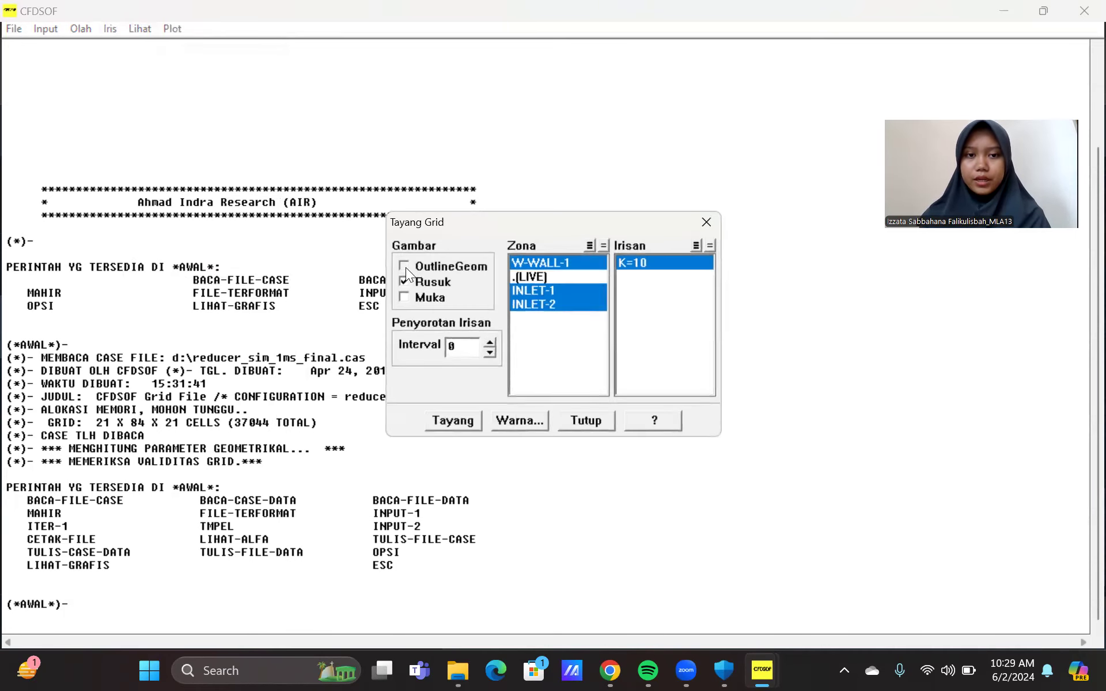
{"action": "left_click", "coordinate": [449, 419]}
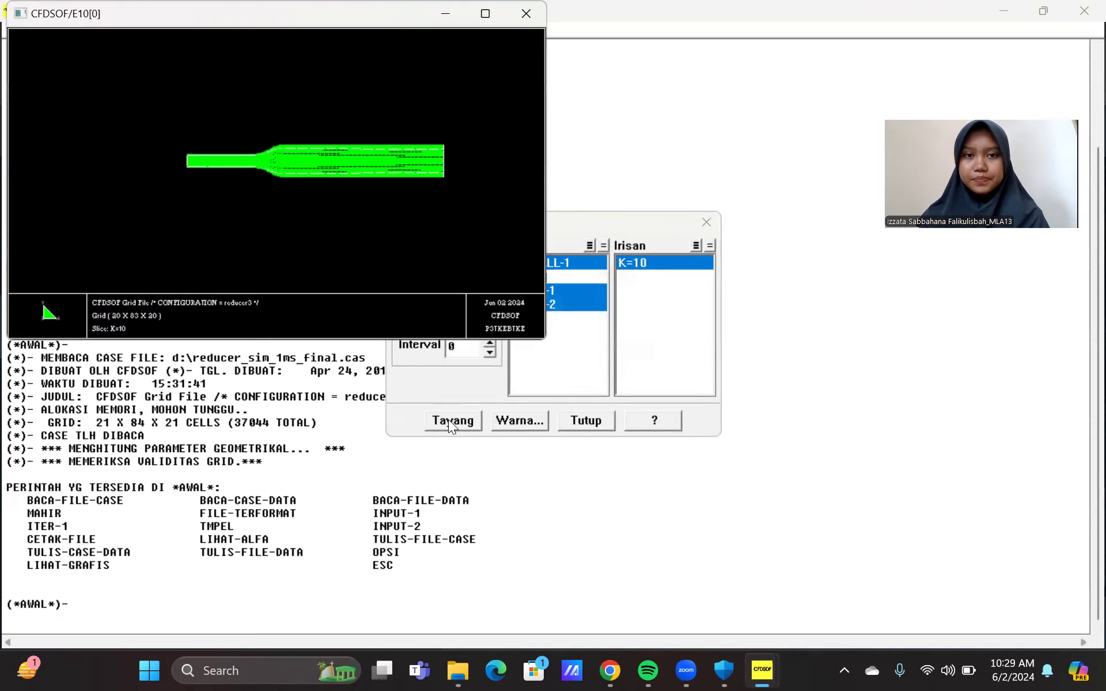
{"action": "left_click_drag", "start_coordinate": [317, 159], "coordinate": [403, 176]}
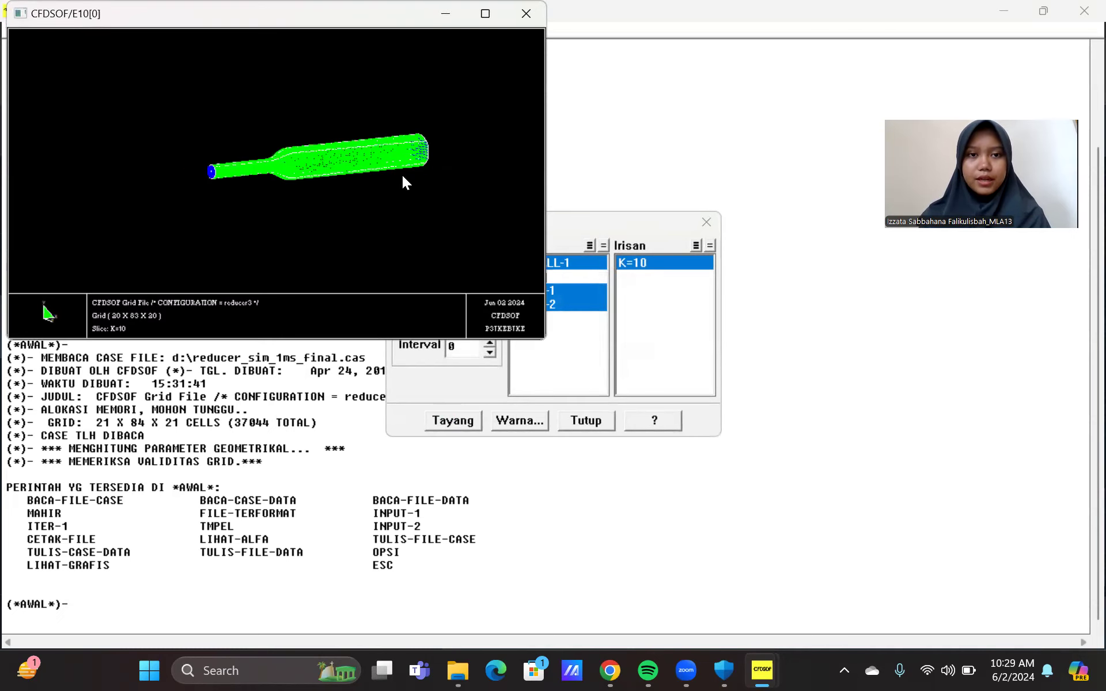
{"action": "key", "text": "super+Up"}
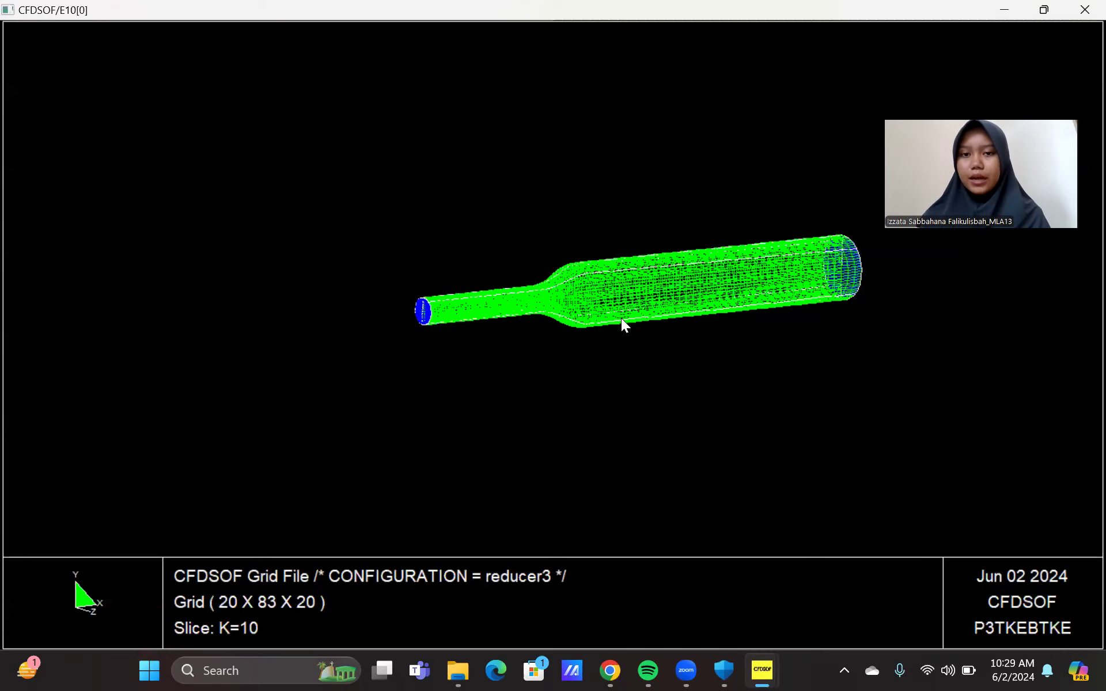
{"action": "left_click_drag", "start_coordinate": [366, 219], "coordinate": [328, 163]}
{"action": "left_click_drag", "start_coordinate": [363, 199], "coordinate": [951, 370]}
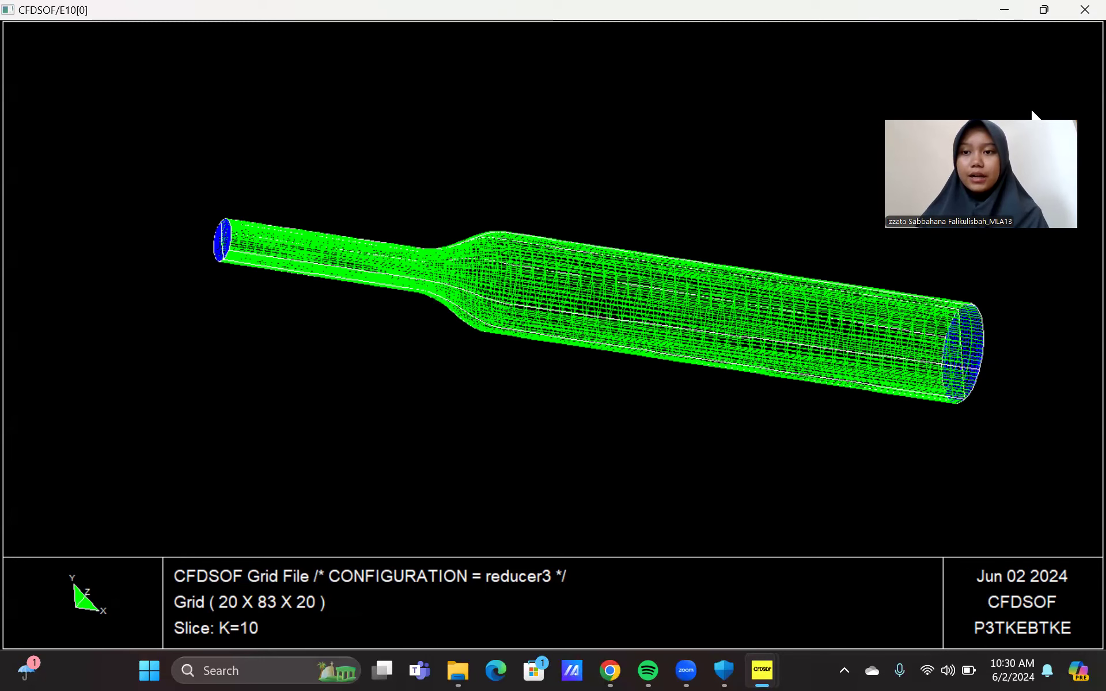
{"action": "left_click", "coordinate": [1040, 17]}
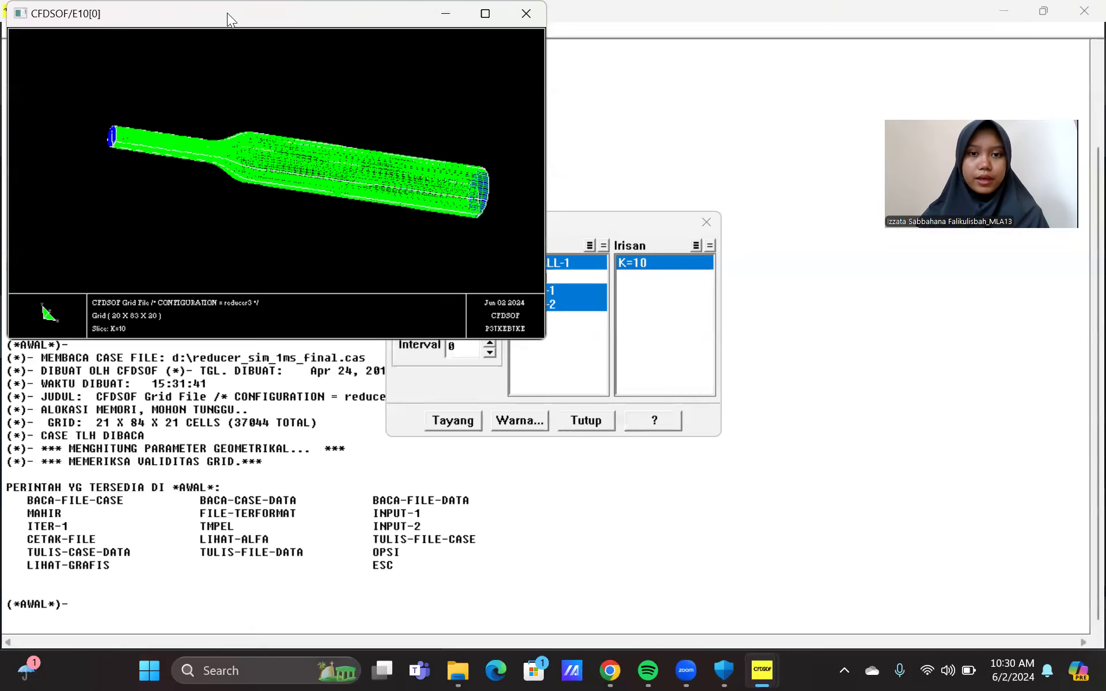
- Choose K-Epsilon as the turbulence model and apply the model settings
{"action": "left_click", "coordinate": [81, 30]}
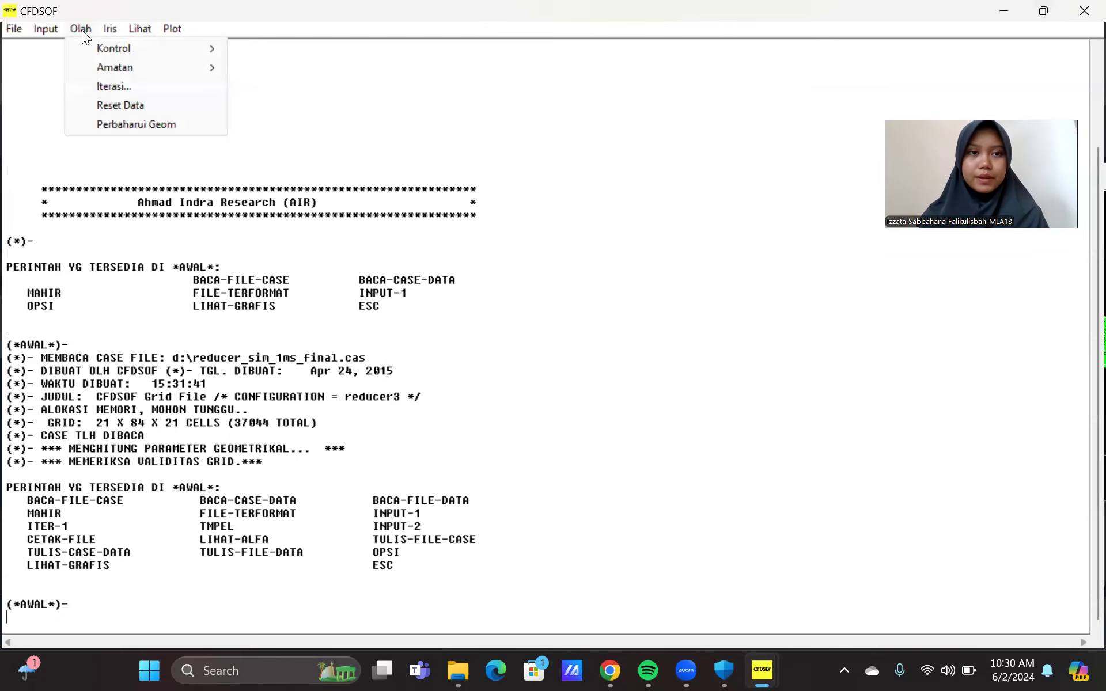
{"action": "mouse_move", "coordinate": [36, 29]}
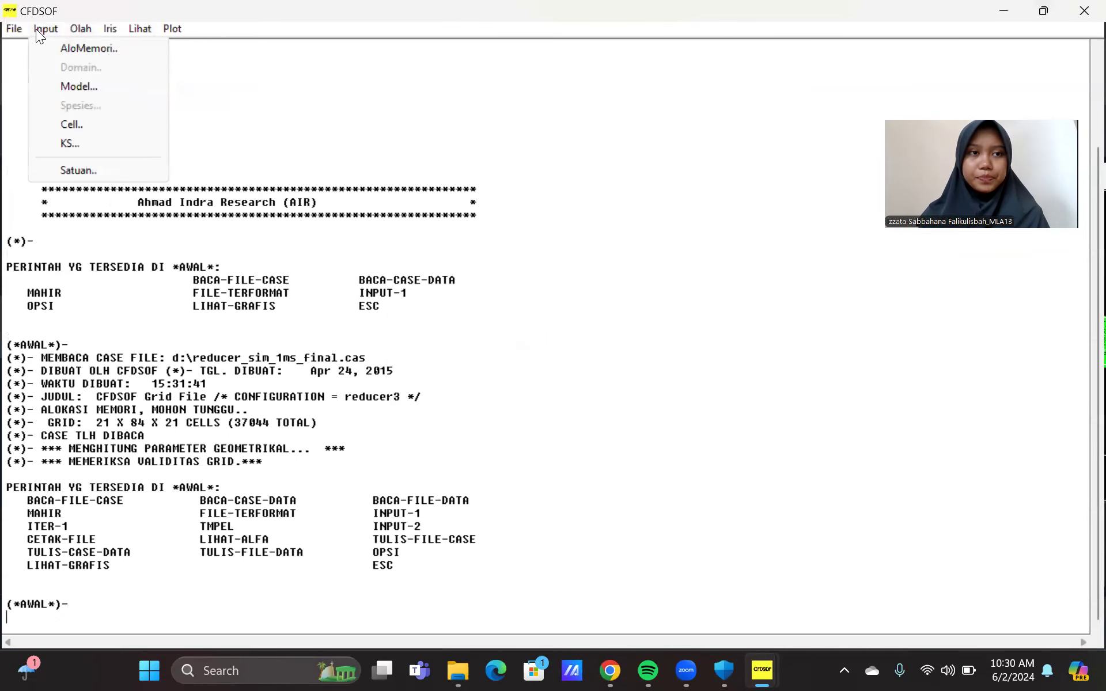
{"action": "left_click", "coordinate": [92, 86]}
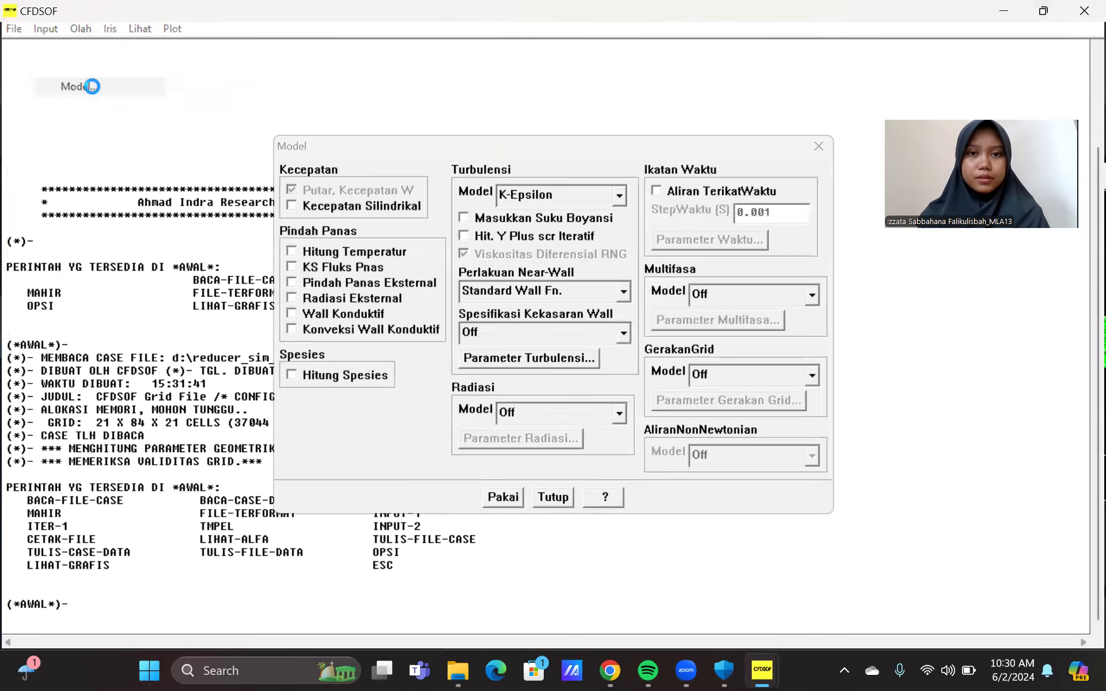
{"action": "left_click", "coordinate": [618, 194]}
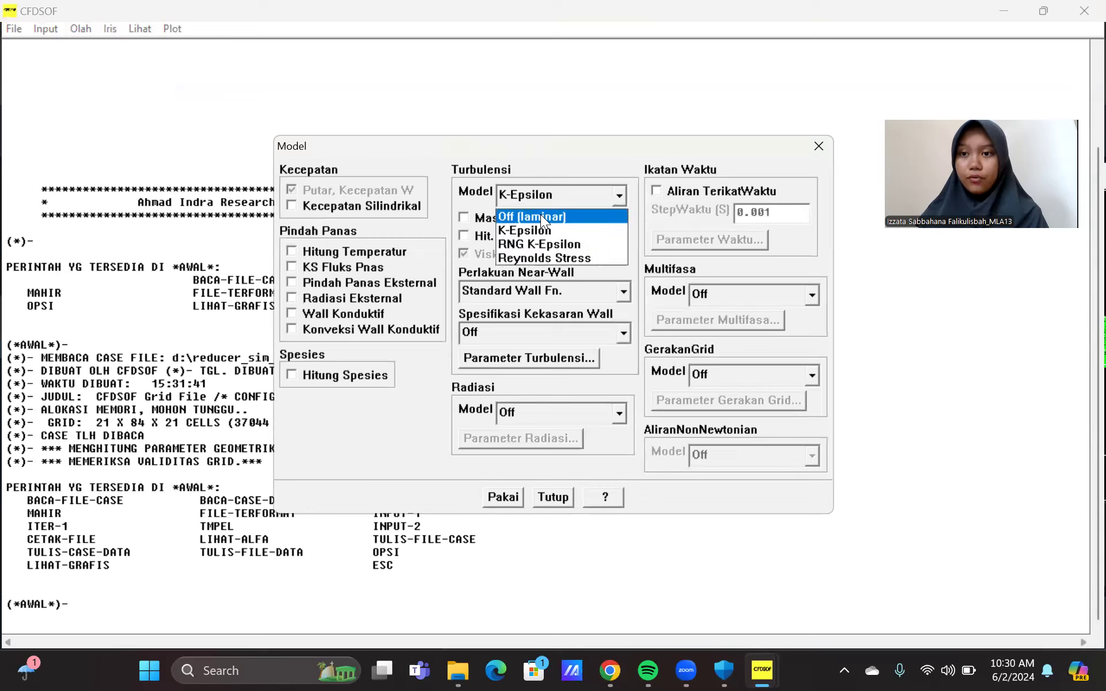
{"action": "left_click", "coordinate": [571, 230]}
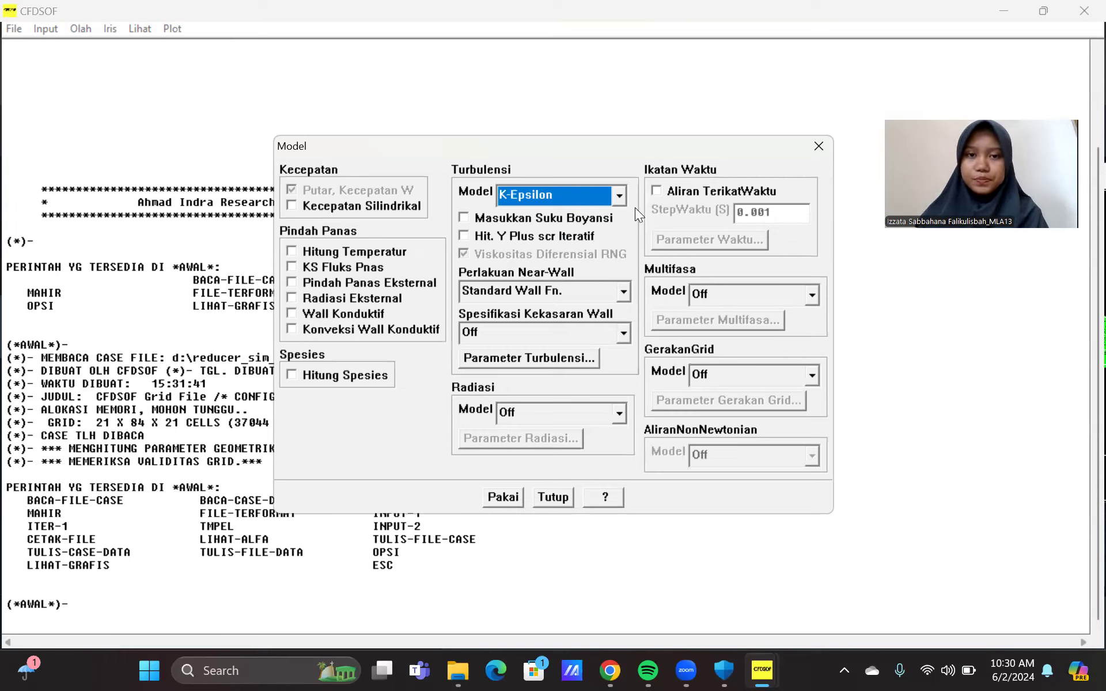
{"action": "left_click", "coordinate": [514, 491]}
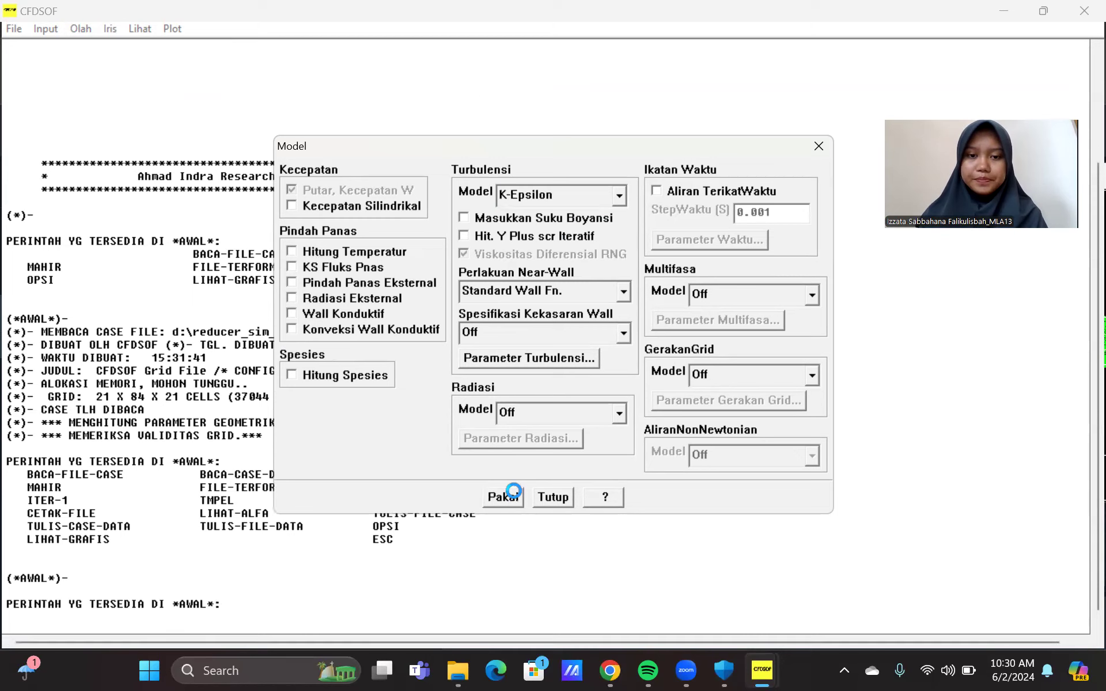
{"action": "left_click", "coordinate": [551, 495]}
- Apply the wall-type boundary condition to zone W-WALL-1 with constant U, V and W velocities of 0 m/s
{"action": "left_click", "coordinate": [39, 30]}
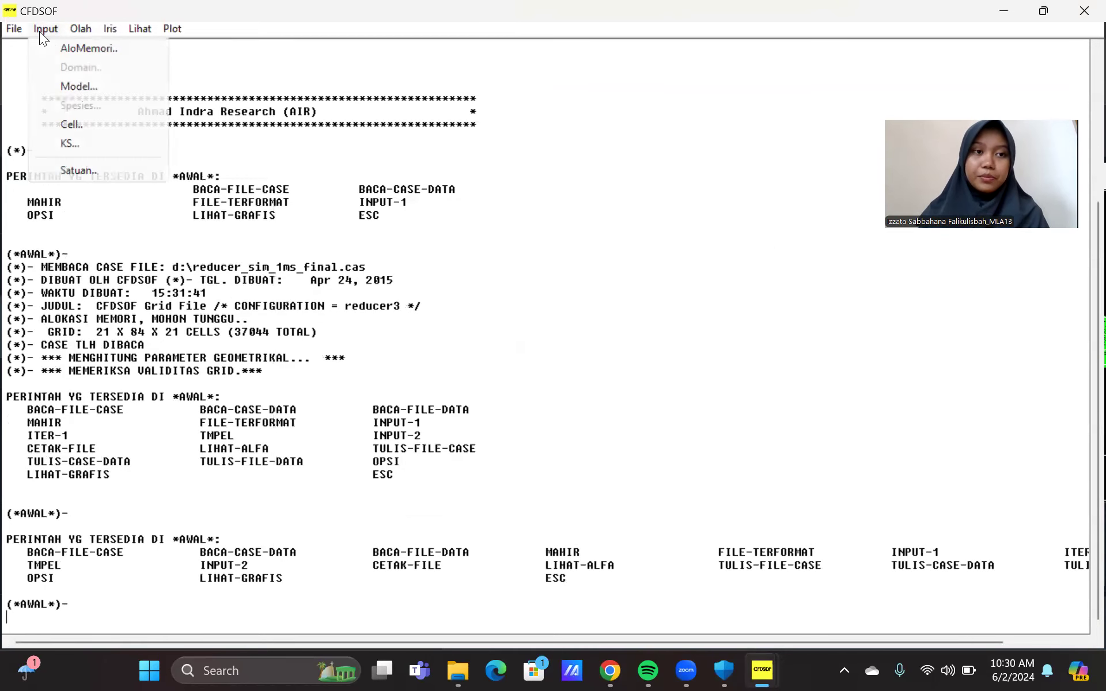
{"action": "left_click", "coordinate": [106, 143]}
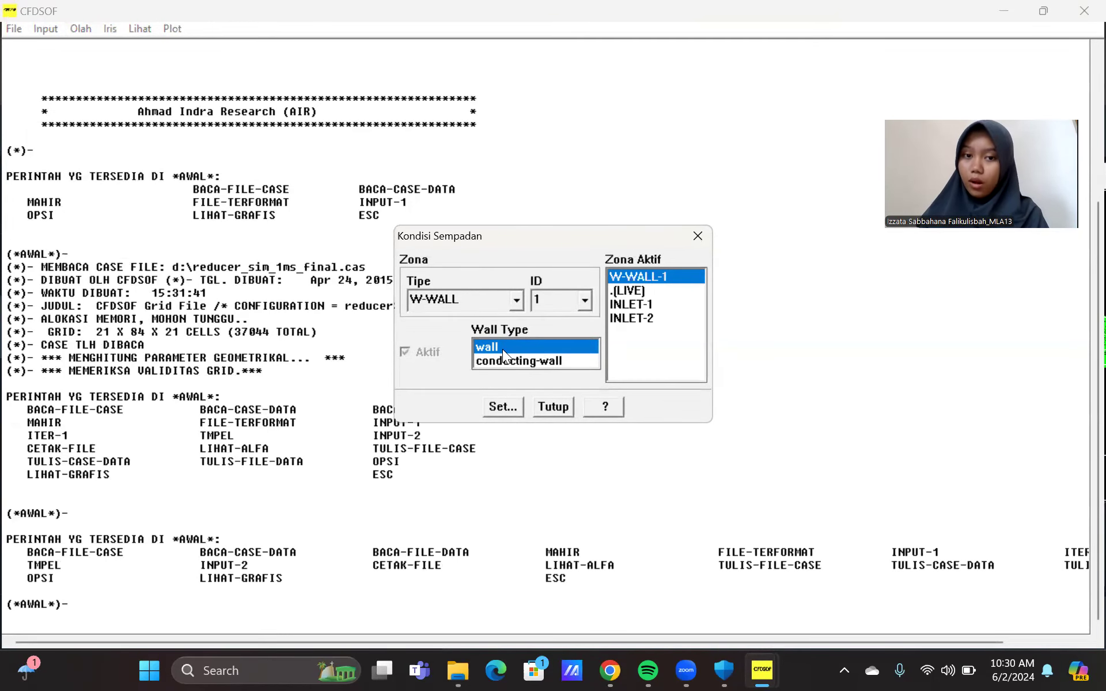
{"action": "left_click", "coordinate": [502, 407]}
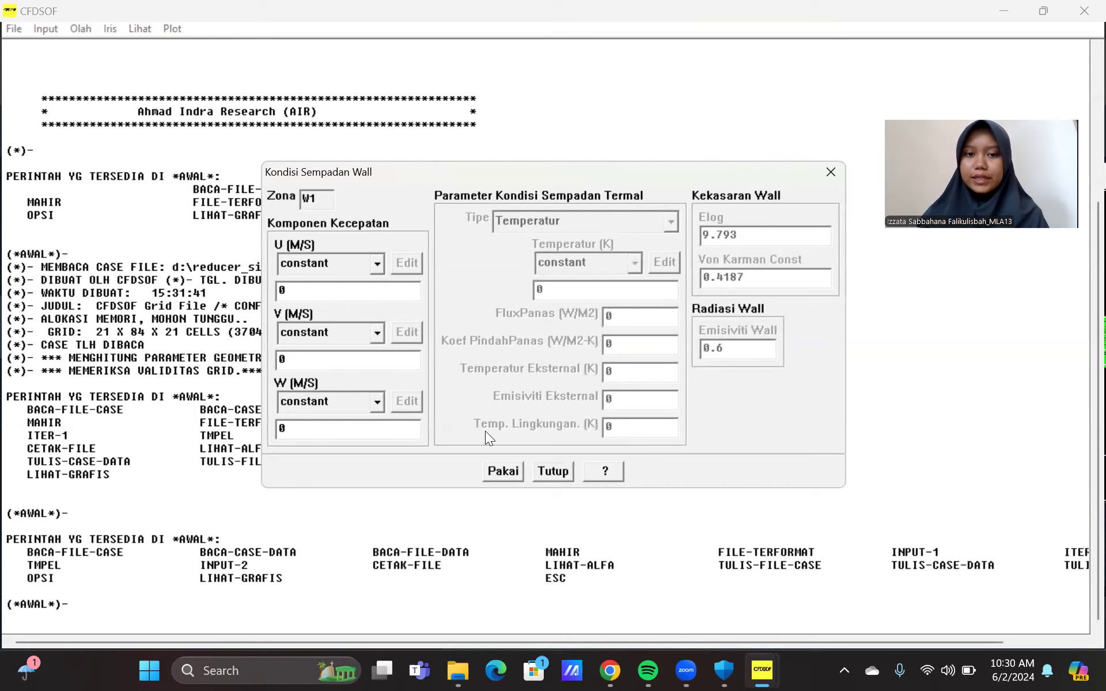
{"action": "left_click", "coordinate": [516, 472]}
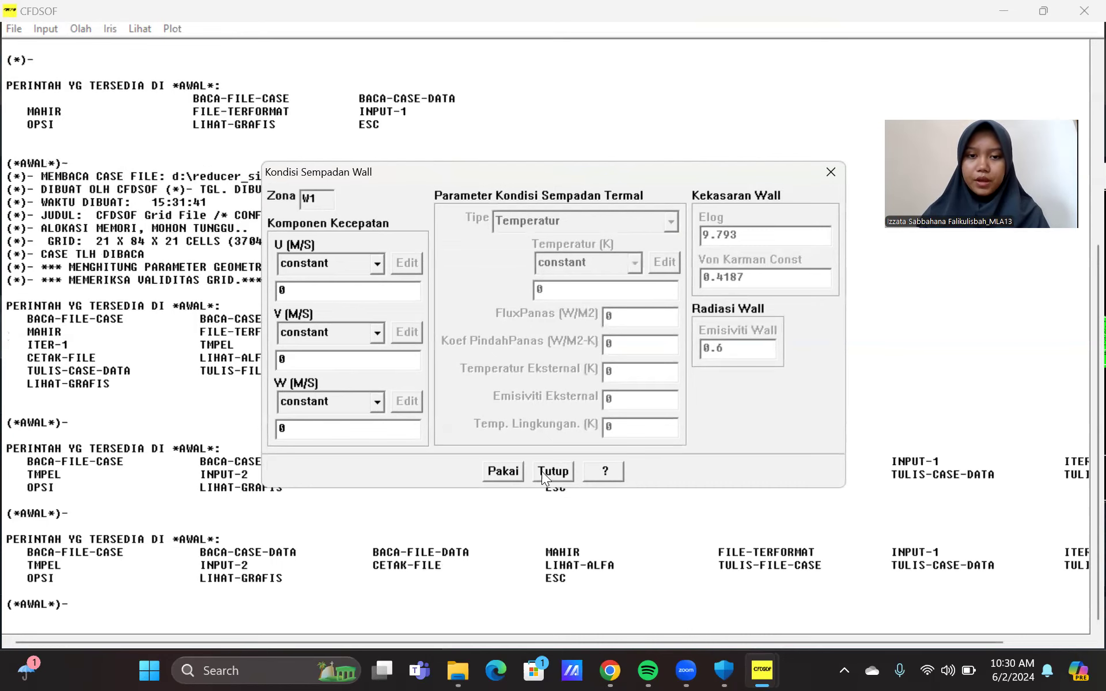
{"action": "left_click", "coordinate": [542, 472]}
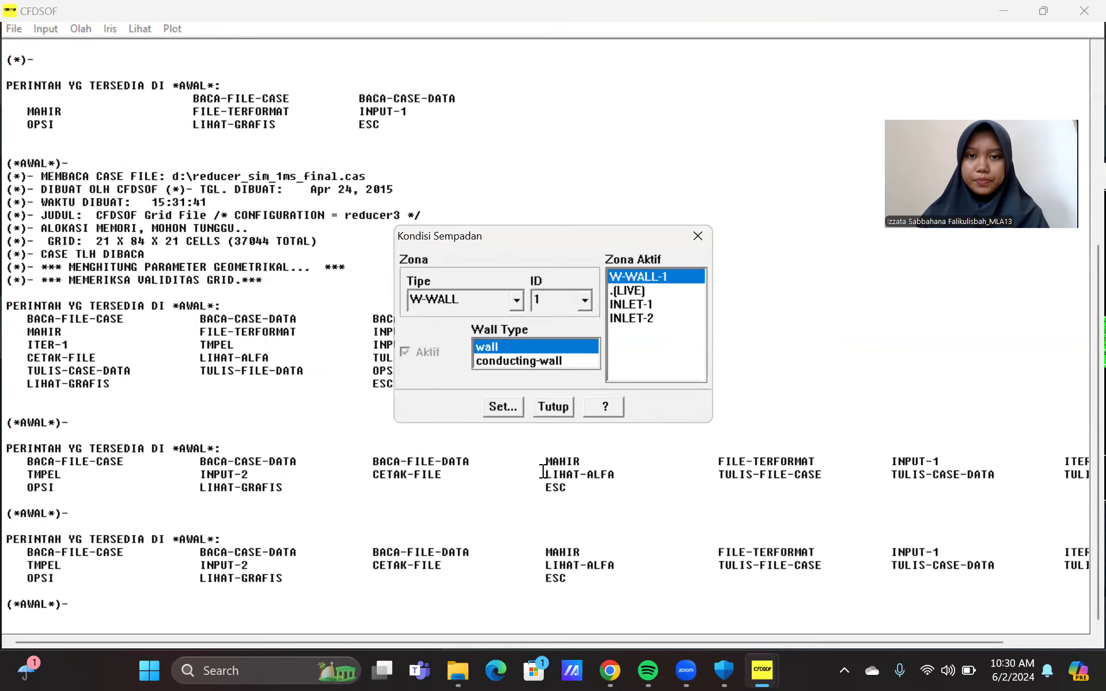
- Apply the velocity-inlet condition to INLET-1 with a constant normal velocity of 1 m/s, 10% turbulence intensity and 1 m characteristic length
{"action": "left_click", "coordinate": [630, 306]}
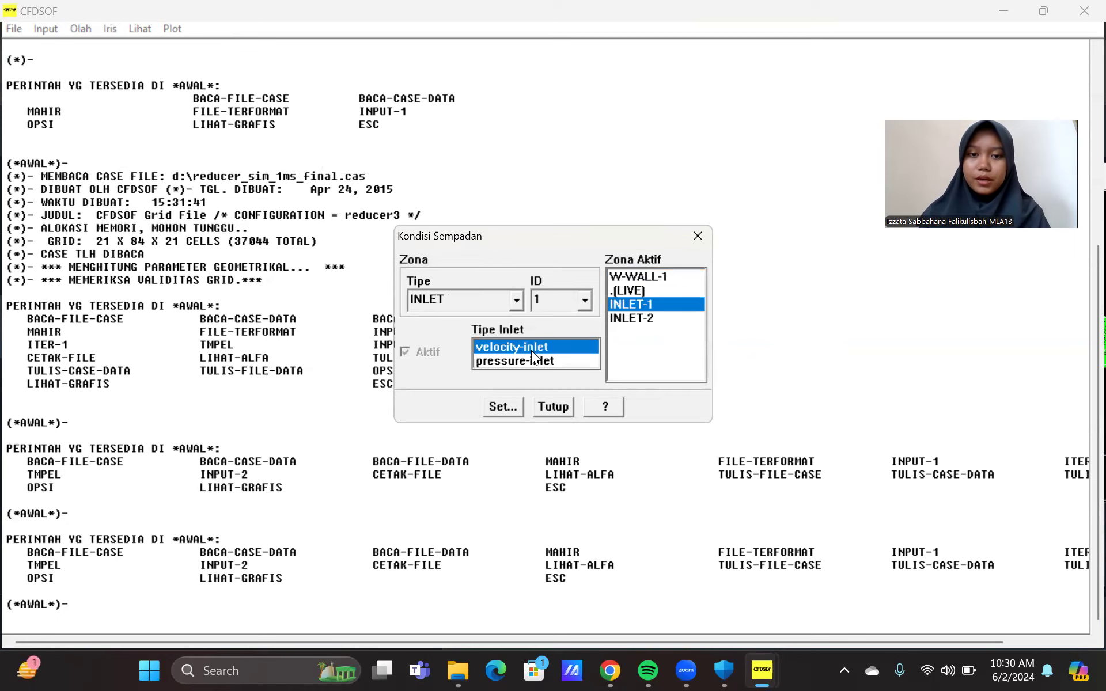
{"action": "left_click", "coordinate": [493, 410]}
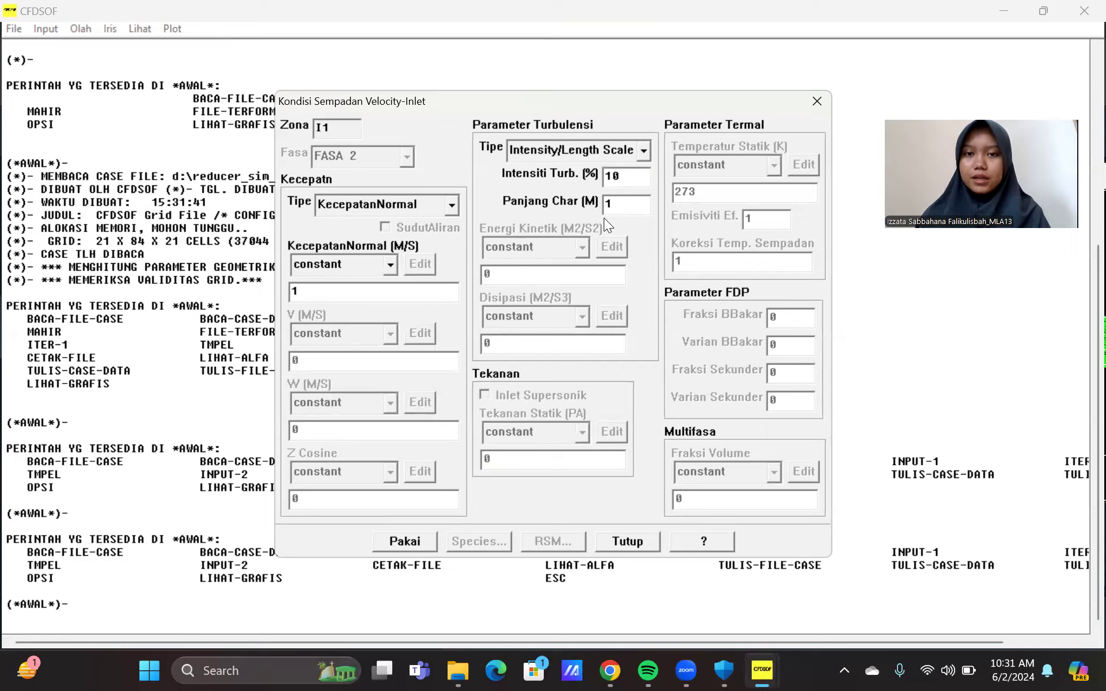
{"action": "left_click", "coordinate": [399, 542]}
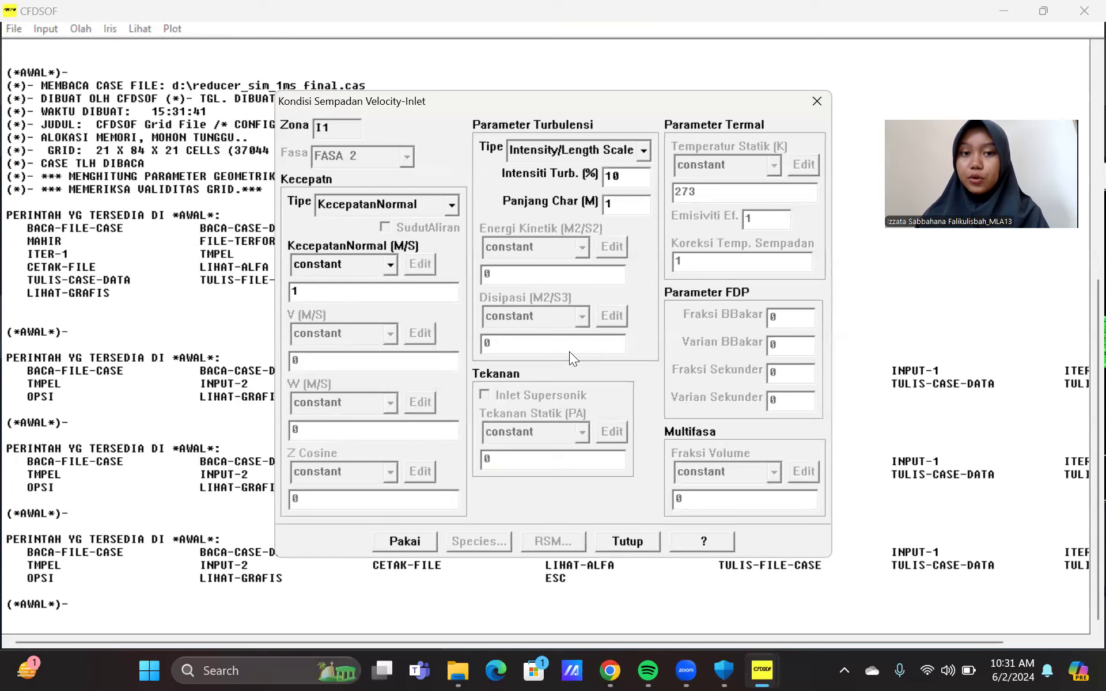
{"action": "left_click", "coordinate": [636, 541]}
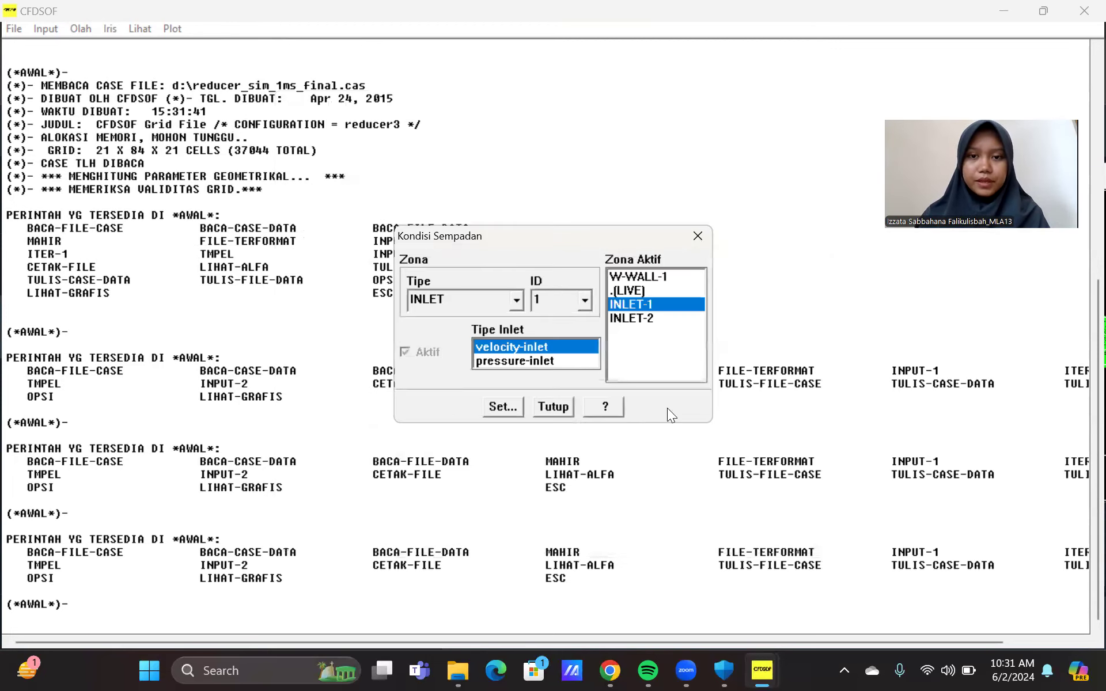
- Apply the pressure-inlet condition to INLET-2 with a static pressure inlet, constant 0 Pa, 10% turbulence intensity and 1 m characteristic length
{"action": "left_click", "coordinate": [654, 317]}
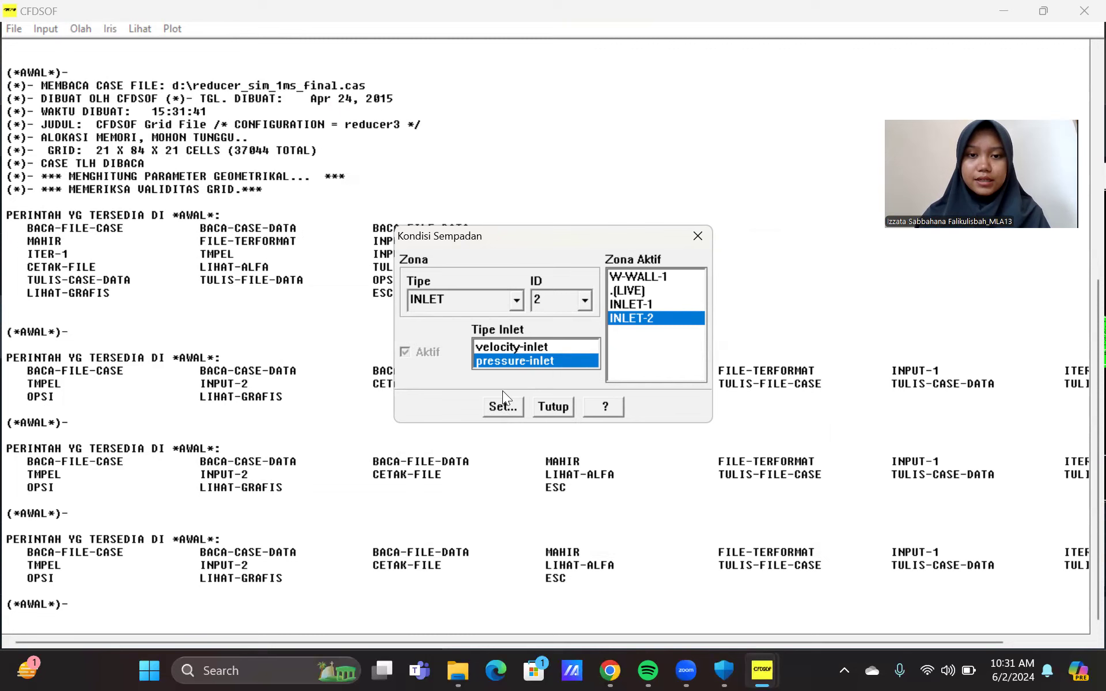
{"action": "left_click", "coordinate": [502, 406]}
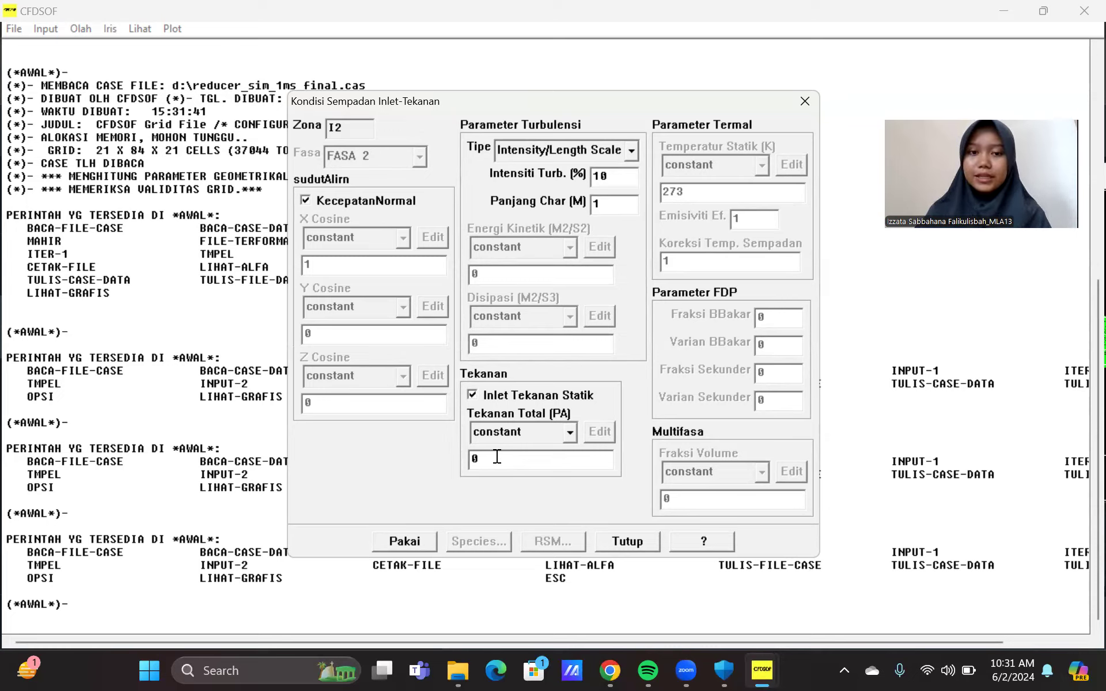
{"action": "left_click", "coordinate": [403, 542]}
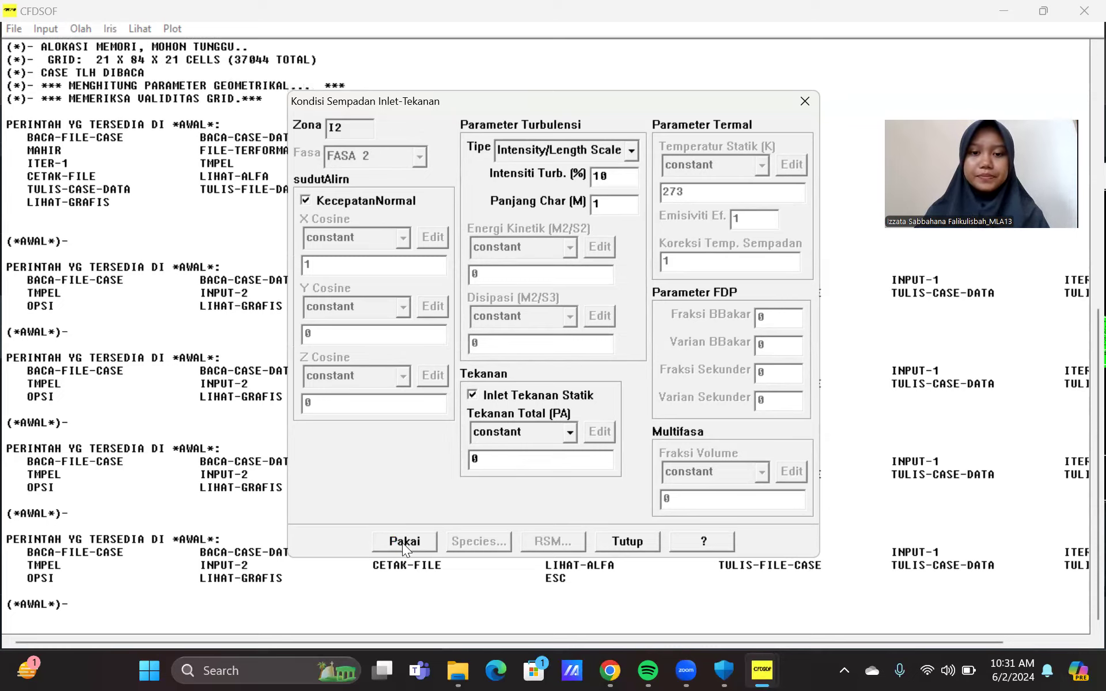
{"action": "left_click", "coordinate": [628, 541]}
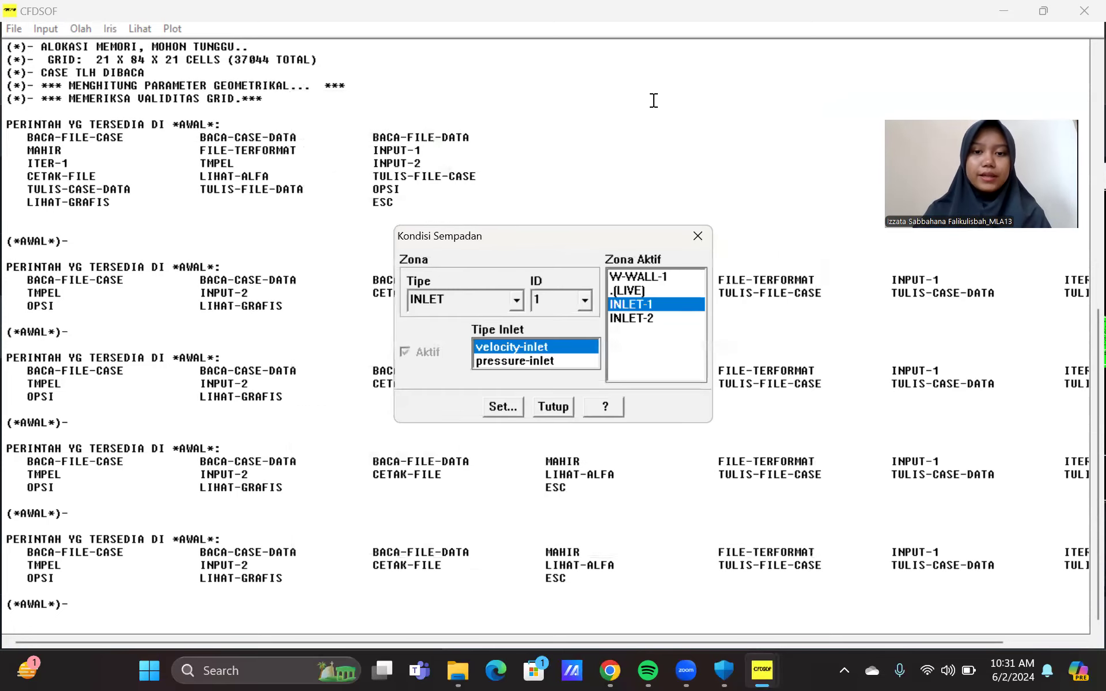
- Close the boundary conditions and enter the KONSTANTA-FISIKAL commands by running i1 and kf in the console
{"action": "left_click", "coordinate": [553, 406]}
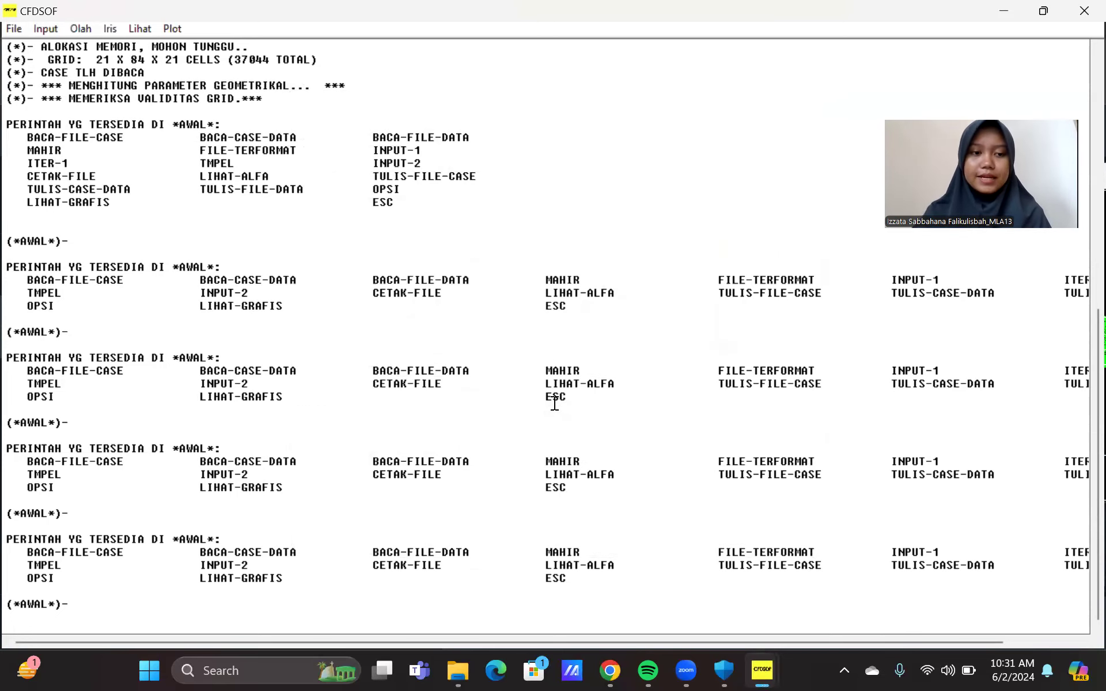
{"action": "left_click", "coordinate": [27, 620]}
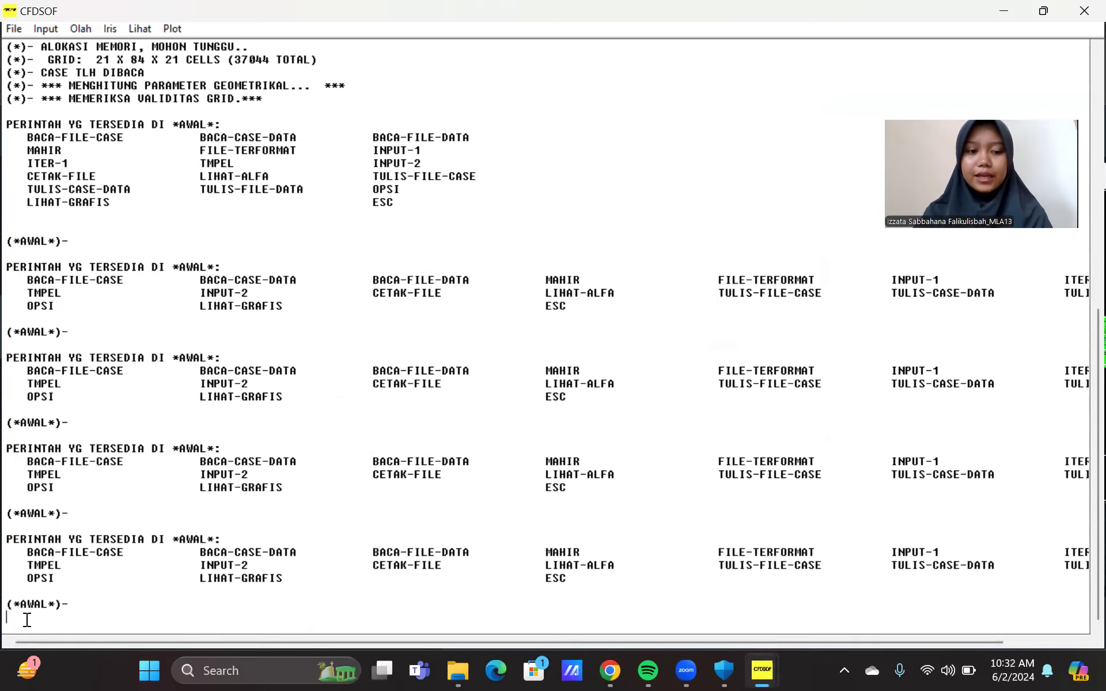
{"action": "type", "text": "i1"}
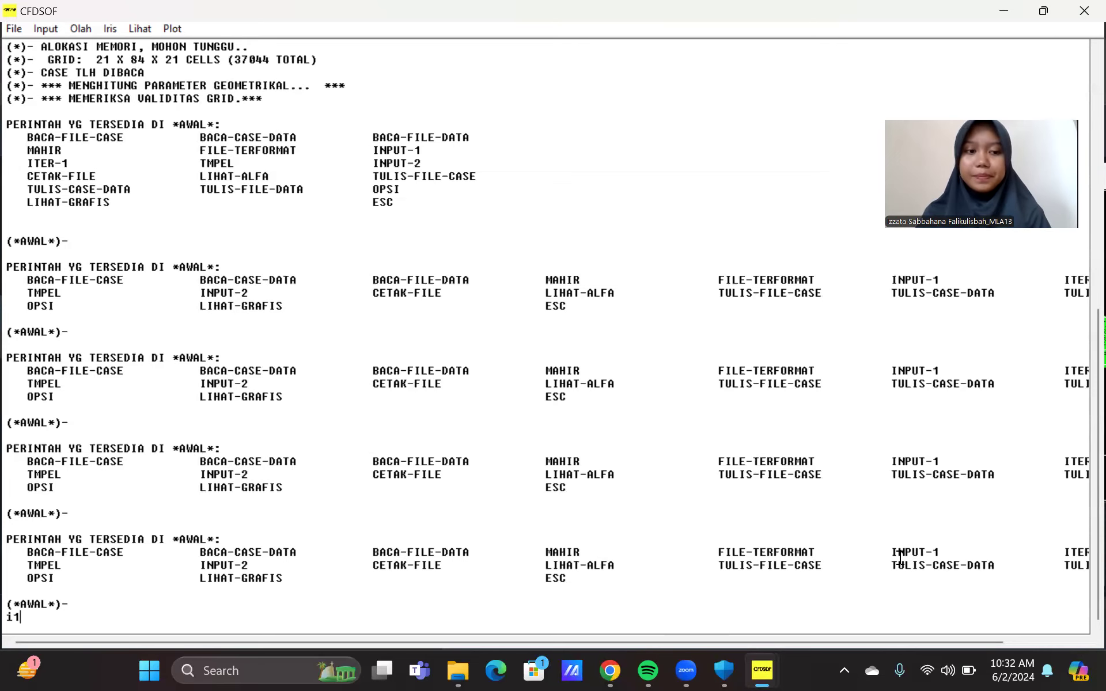
{"action": "mouse_move", "coordinate": [385, 668]}
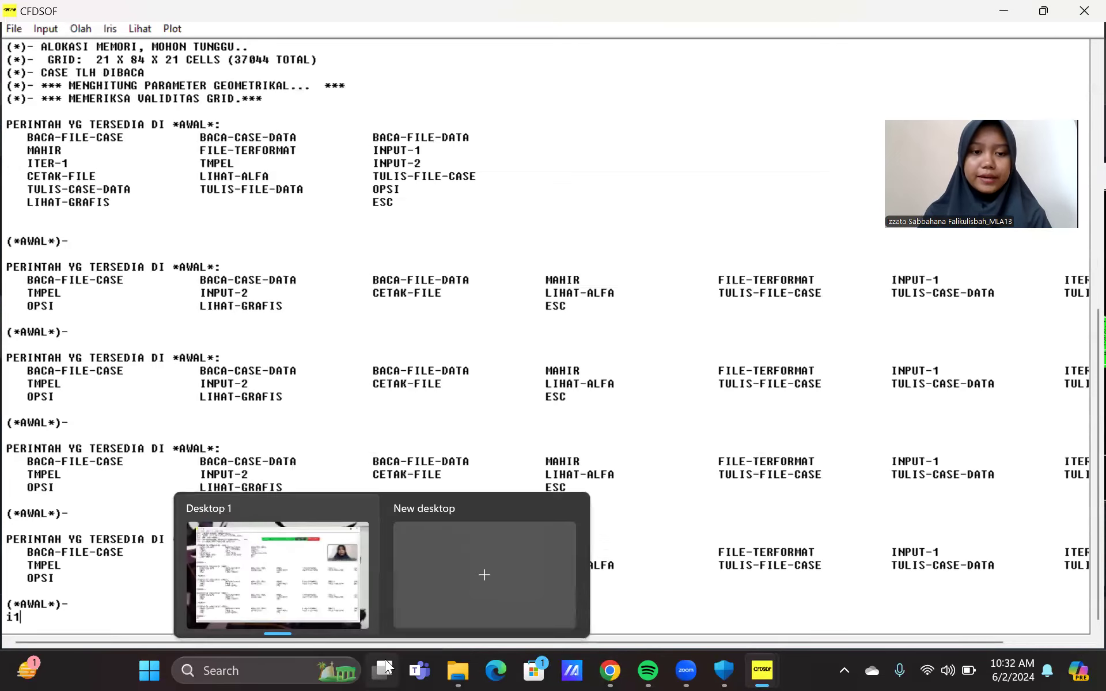
{"action": "key", "text": "Return"}
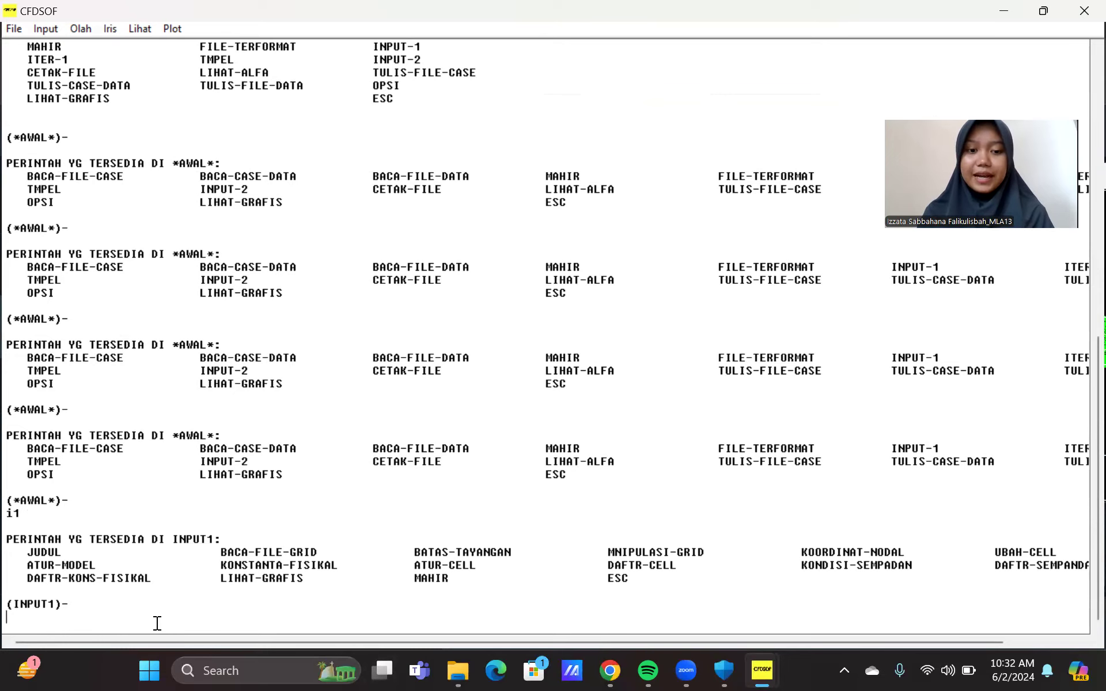
{"action": "type", "text": "kf"}
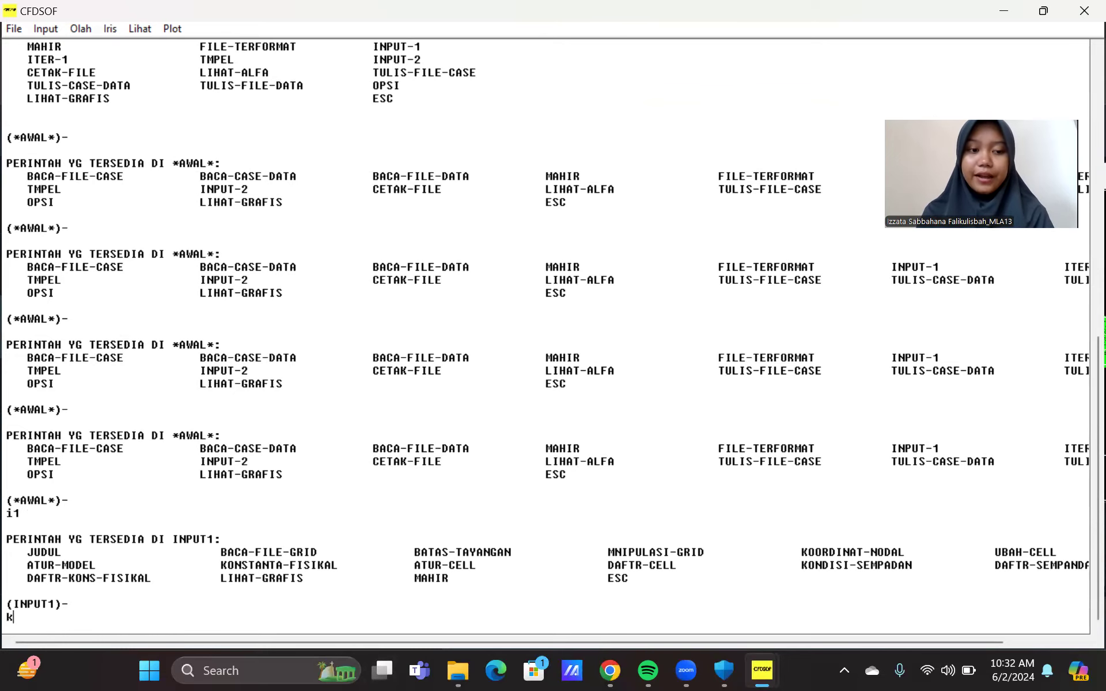
{"action": "key", "text": "Return"}
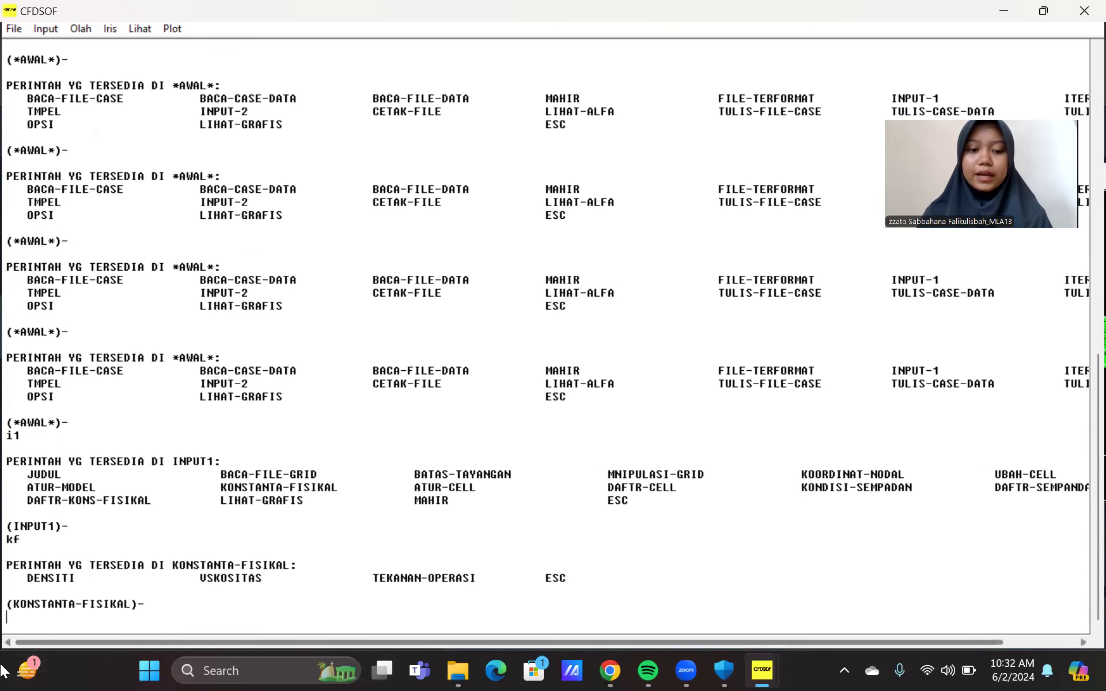
- Define the fluid as not air/gas and set its density to 980 kg/m3
{"action": "type", "text": "d"}
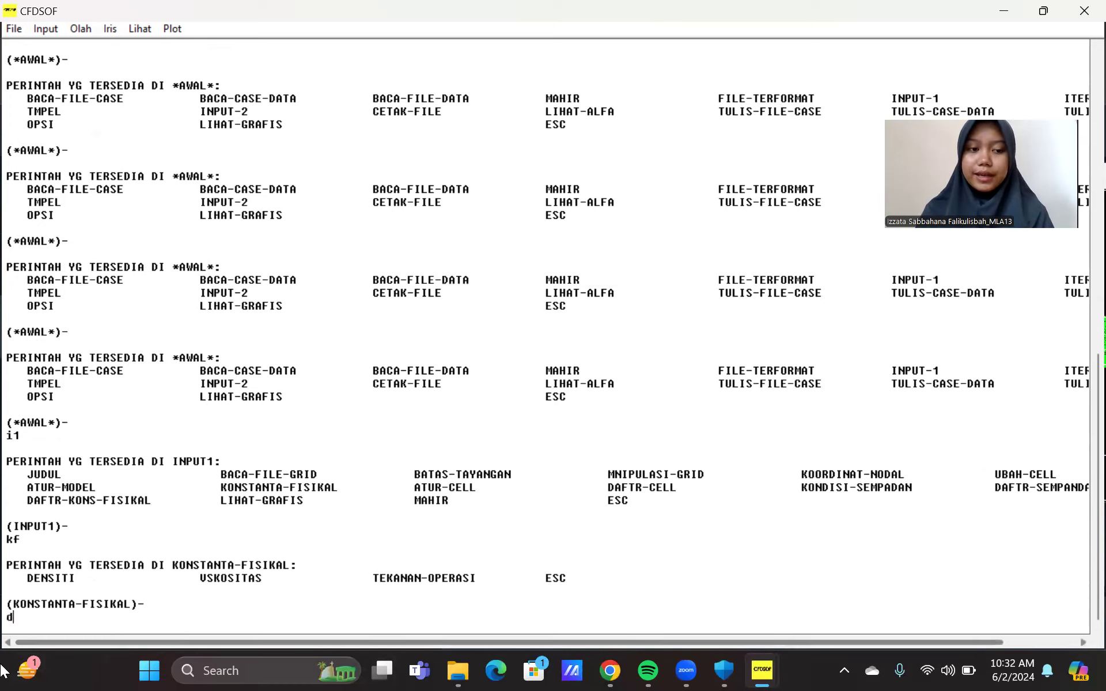
{"action": "key", "text": "Return"}
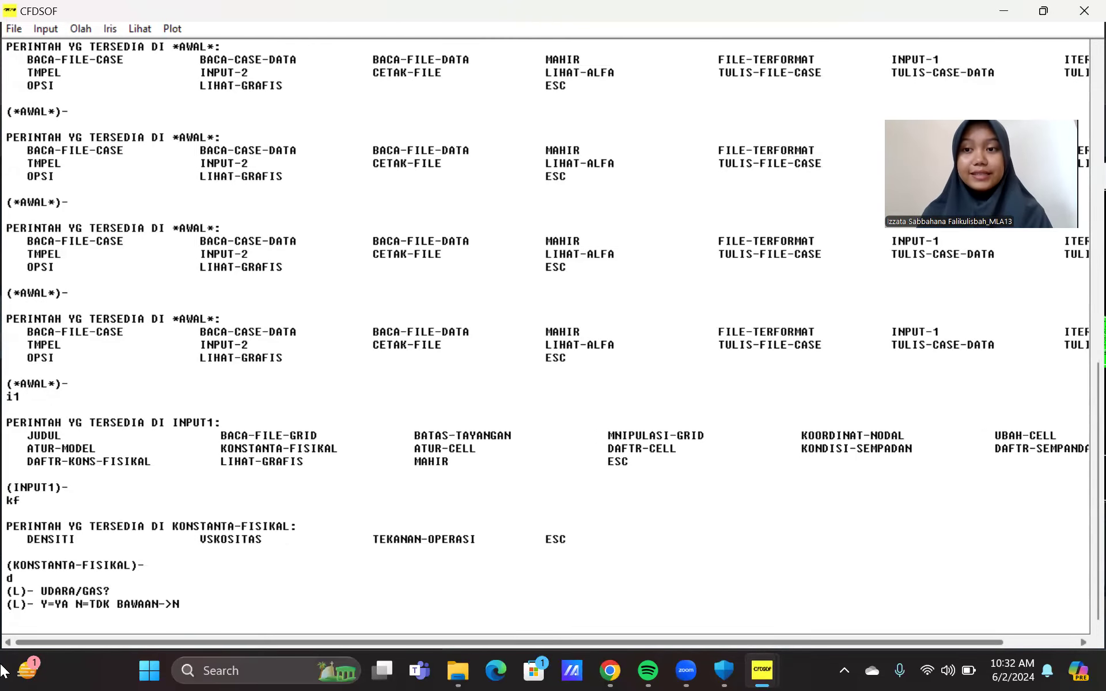
{"action": "type", "text": "n"}
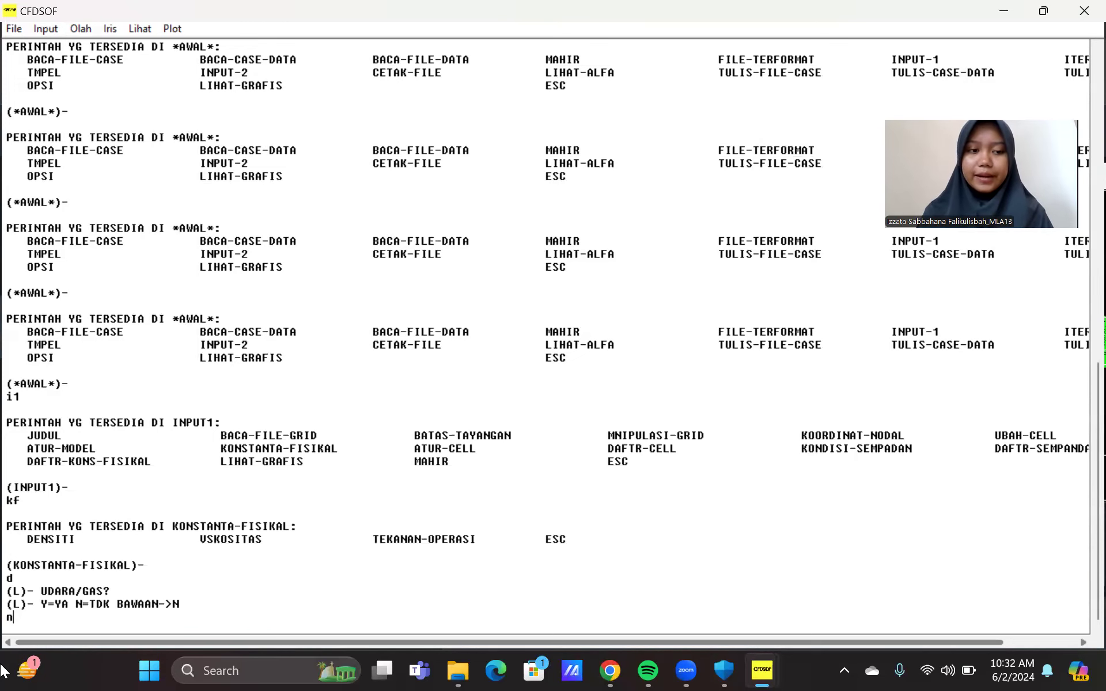
{"action": "key", "text": "Return"}
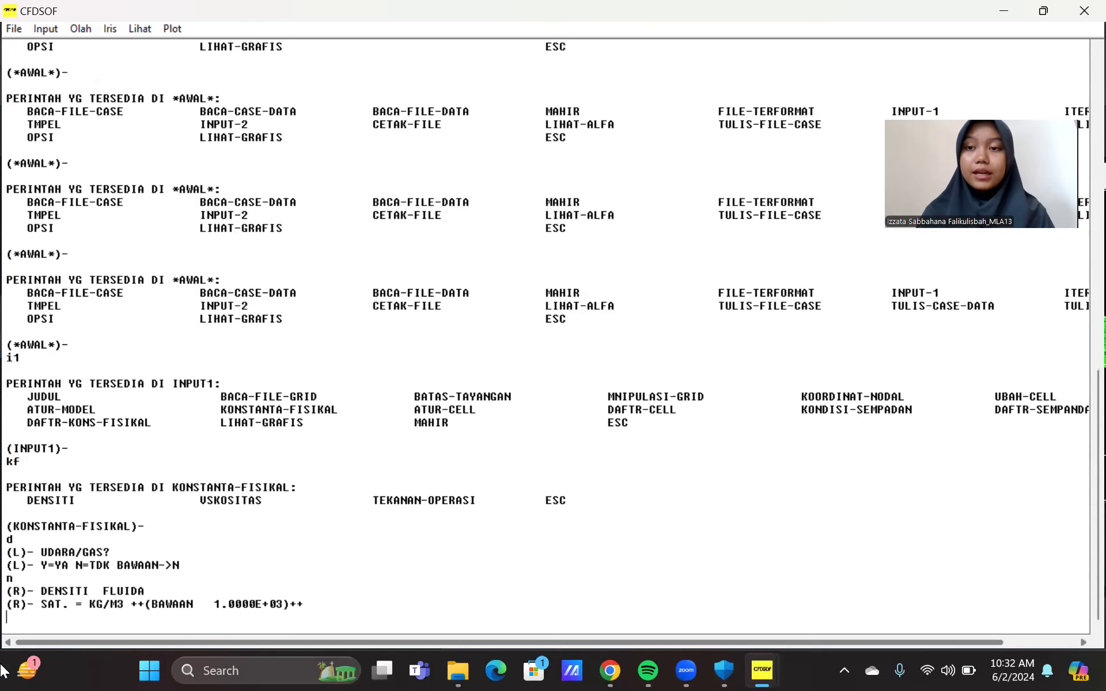
{"action": "type", "text": "980"}
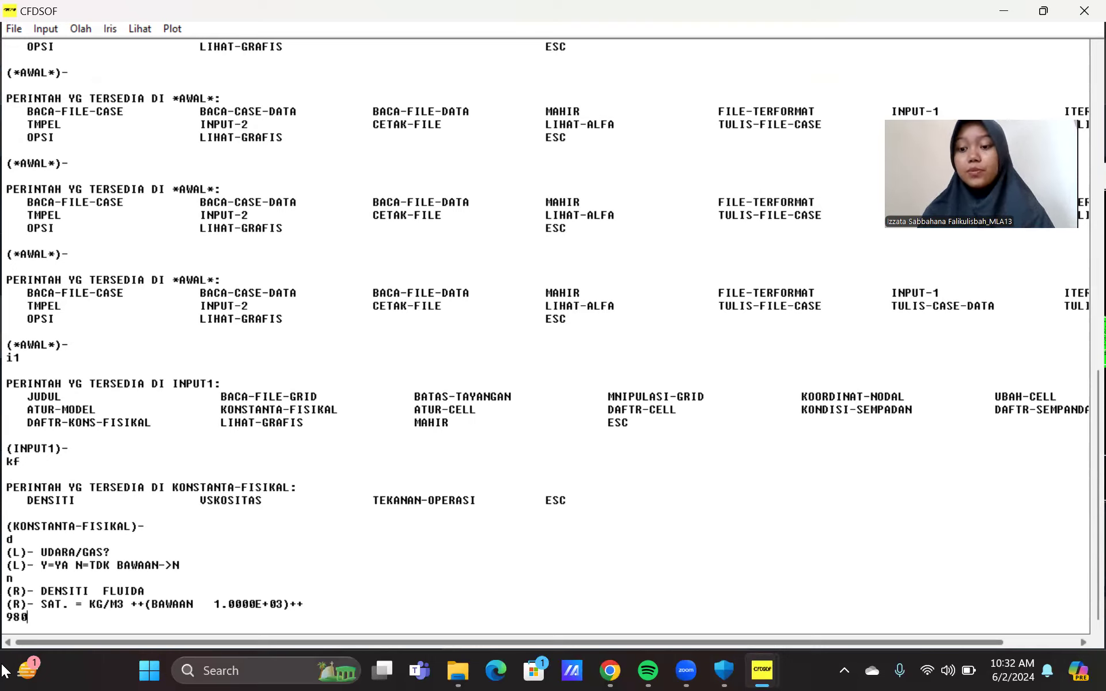
{"action": "key", "text": "Return"}
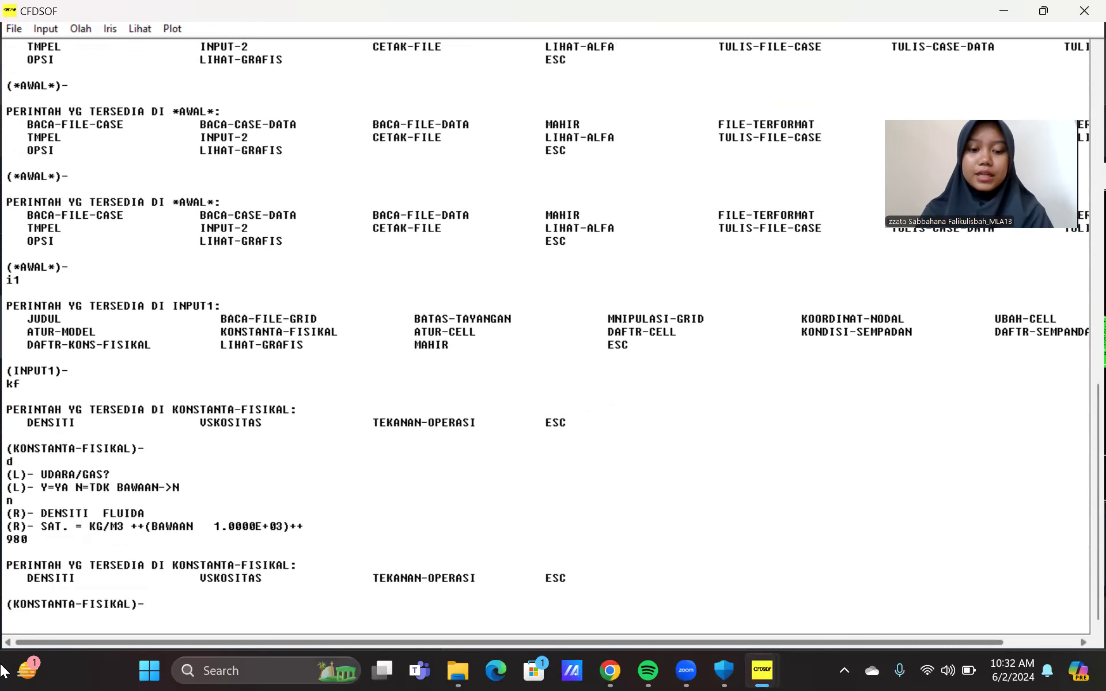
- Accept the default viscosity of 9.0000E-04 kg/m-s and default operating pressure of 1.0132E+05 Pa, then return to INPUT1
{"action": "key", "text": "Return"}
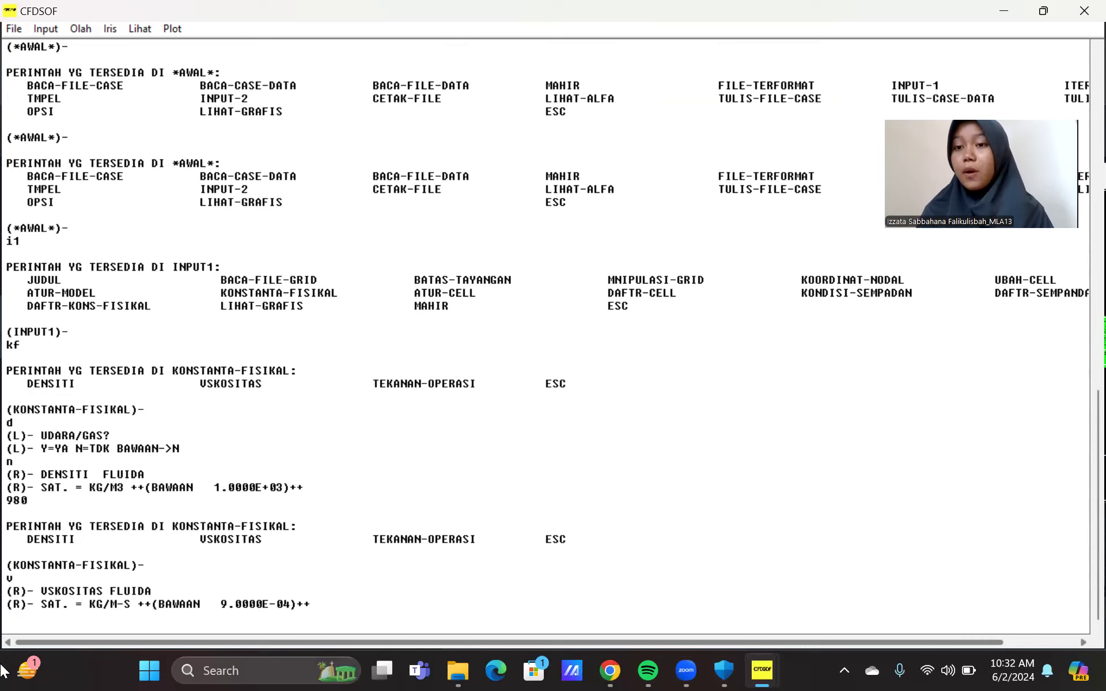
{"action": "key", "text": "Return"}
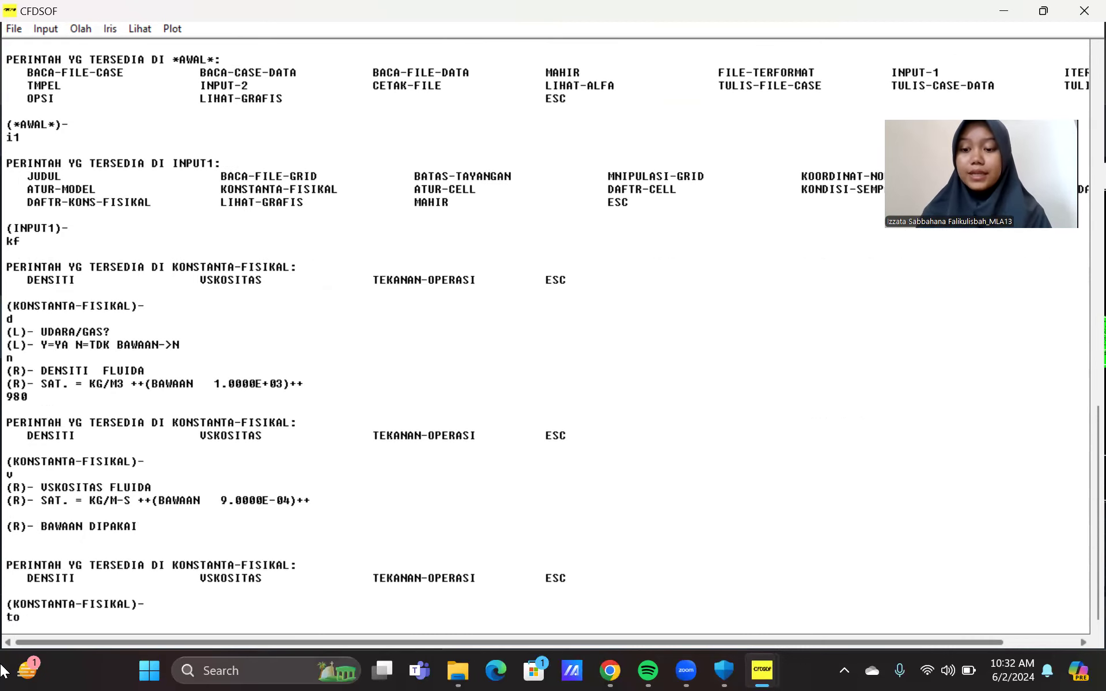
{"action": "key", "text": "Return"}
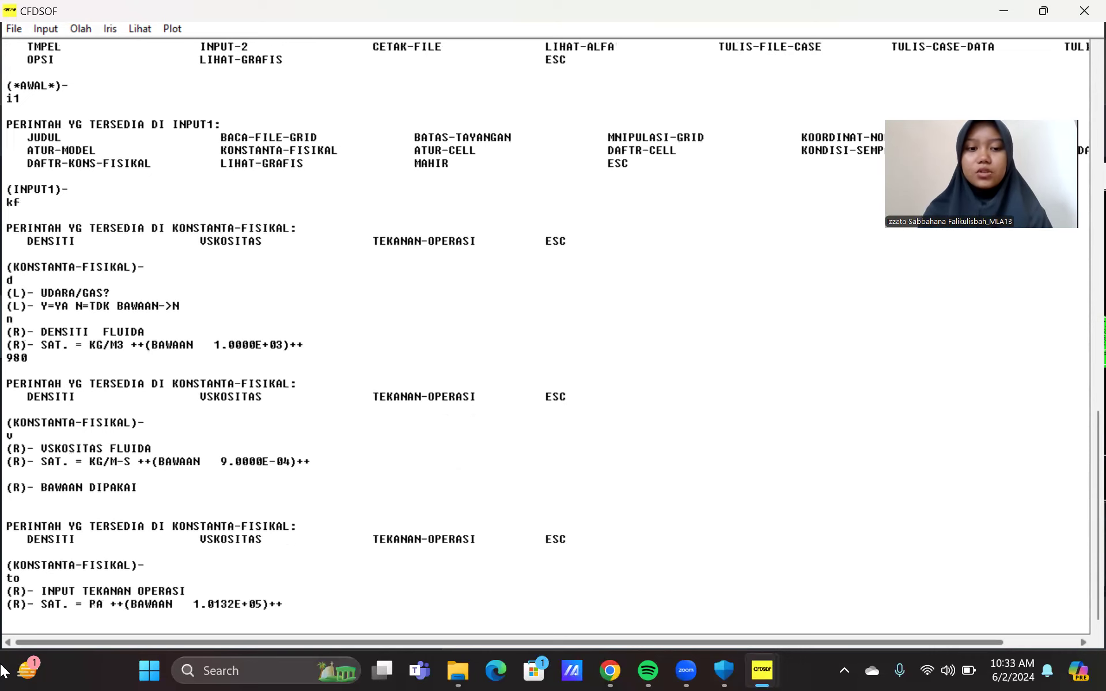
{"action": "key", "text": "Return"}
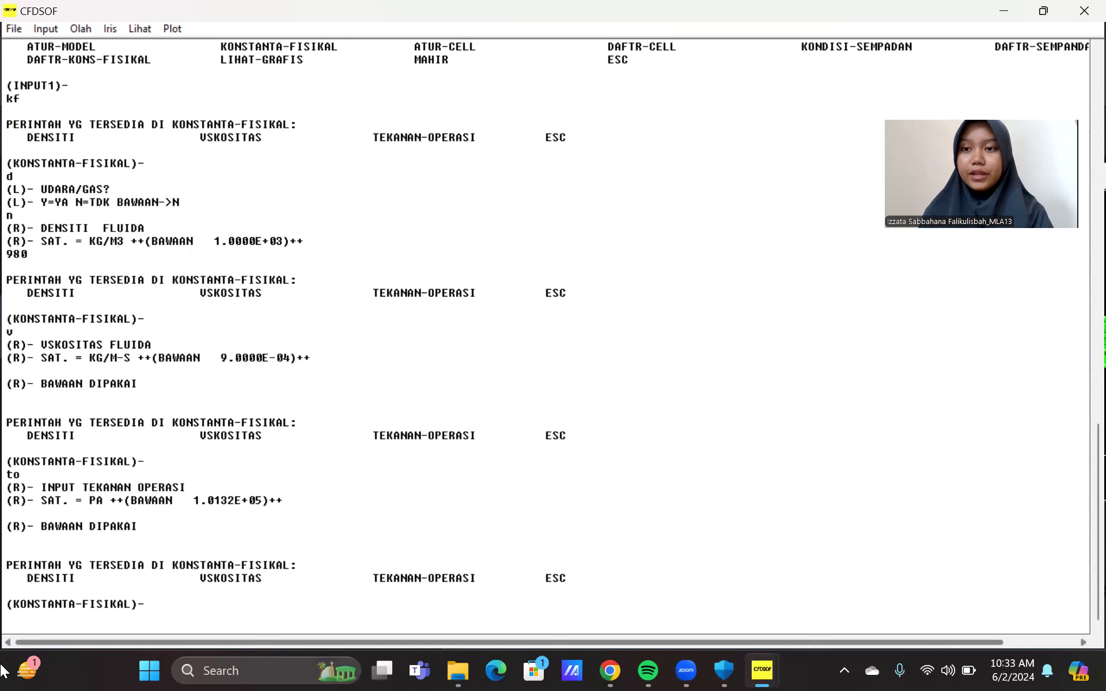
{"action": "type", "text": "e"}
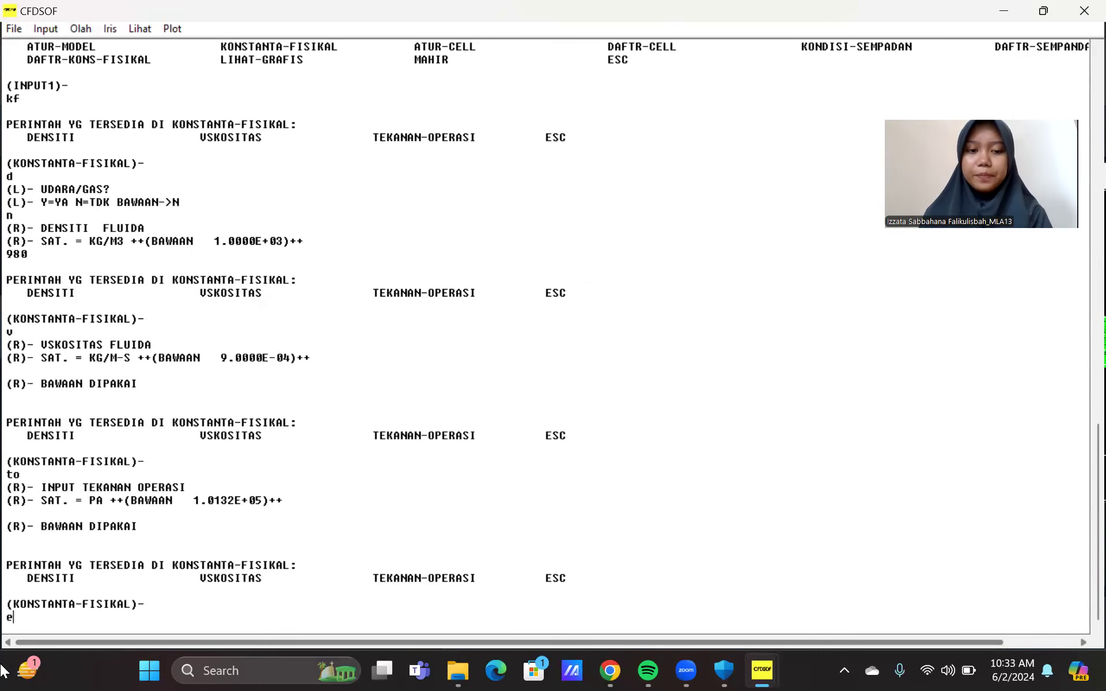
{"action": "key", "text": "Return"}
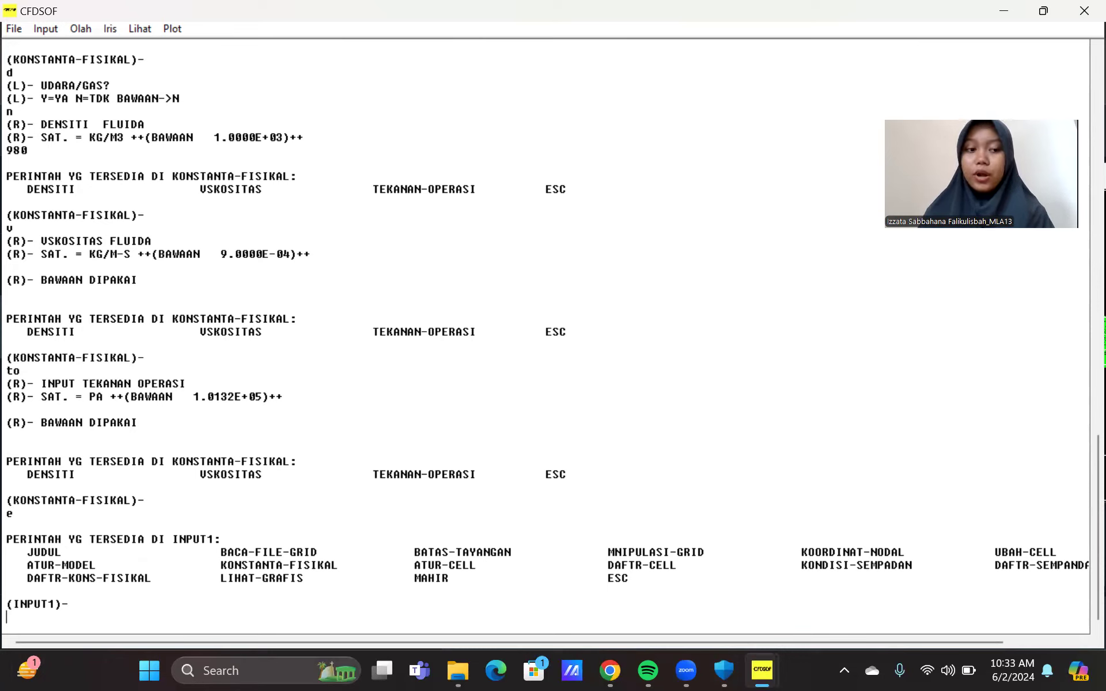
- List all defined physical constants with dkf and s, and review the density, viscosity and operating pressure definitions
{"action": "type", "text": "dkf"}
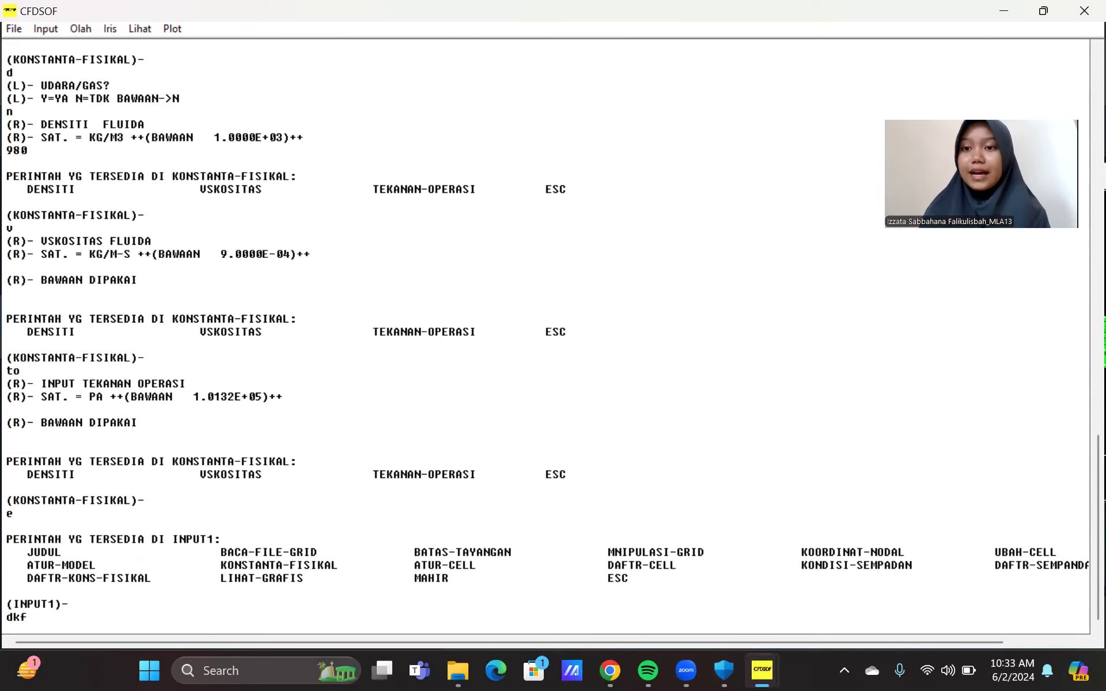
{"action": "key", "text": "Return"}
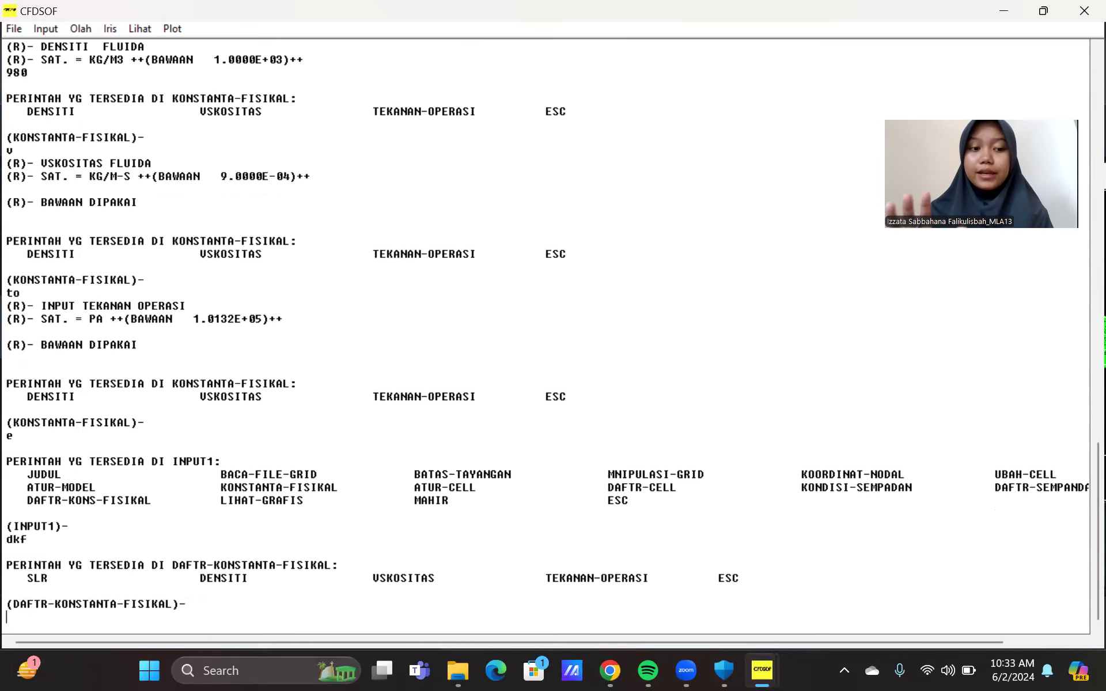
{"action": "type", "text": "s"}
{"action": "key", "text": "Return"}
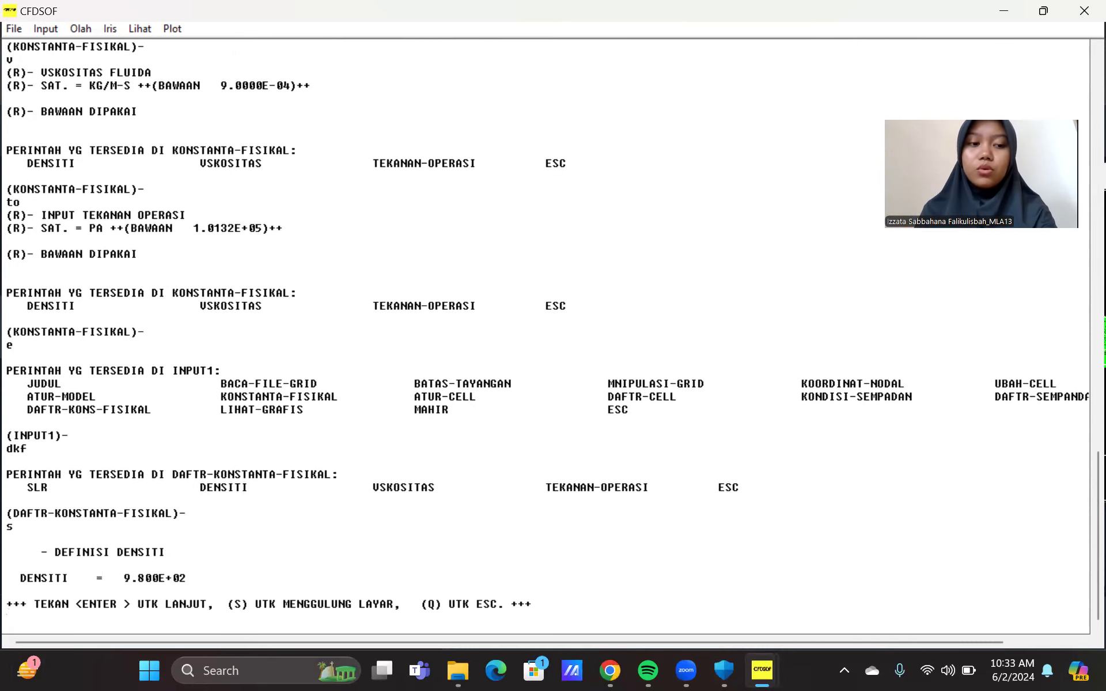
{"action": "key", "text": "Return"}
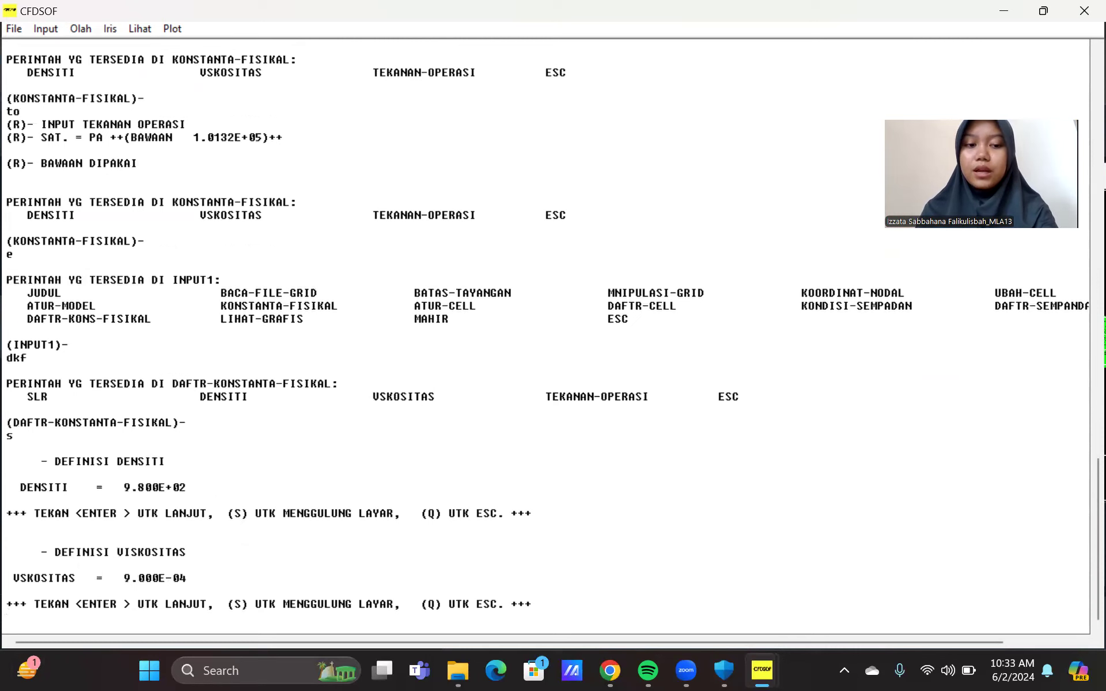
{"action": "key", "text": "Return"}
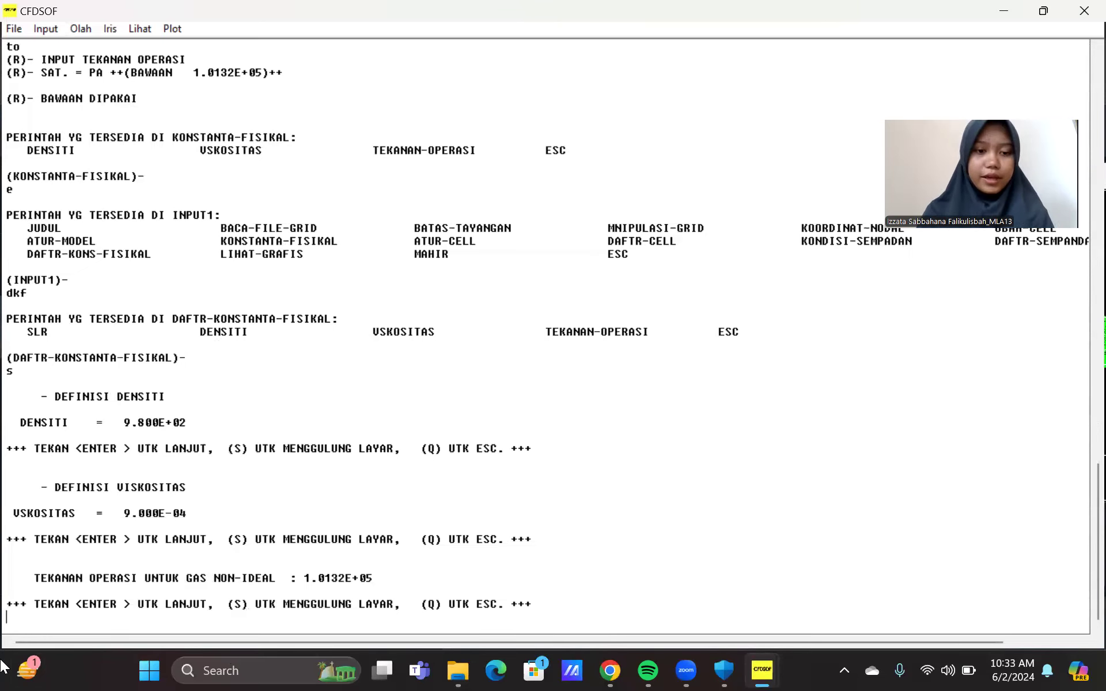
{"action": "key", "text": "Return"}
{"action": "key", "text": "Return"}
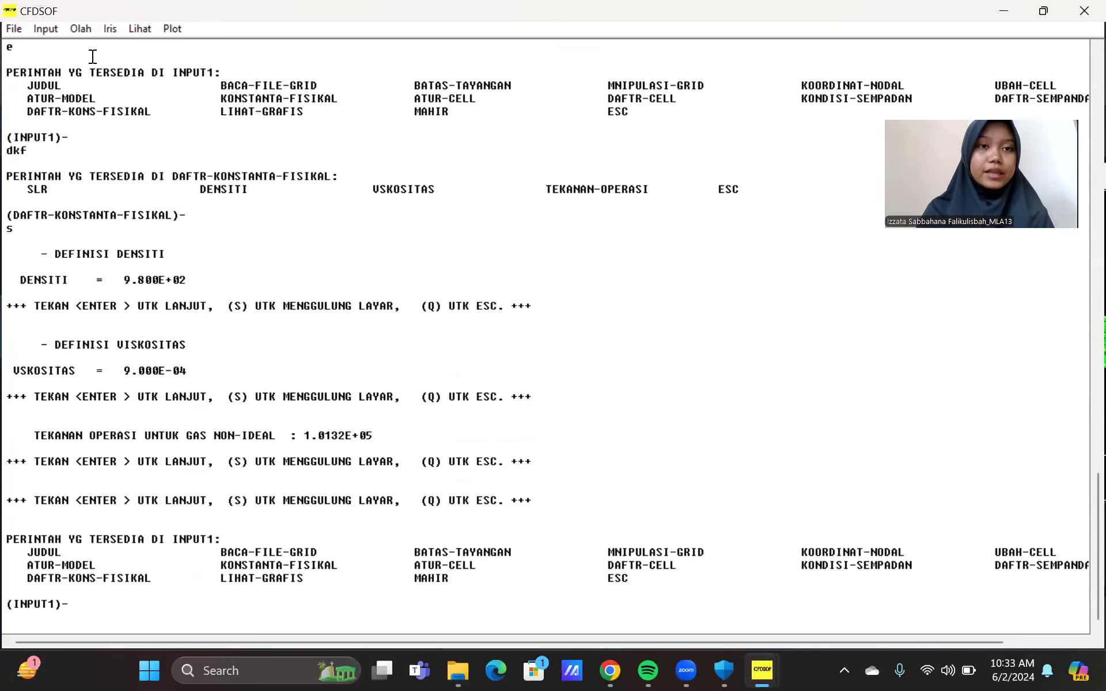
- Request a normalised residual plot in plot window 0 for pressure, U, V and W velocities, turbulent energy and dissipation
{"action": "left_click", "coordinate": [83, 32]}
{"action": "mouse_move", "coordinate": [167, 71]}
{"action": "left_click", "coordinate": [287, 74]}
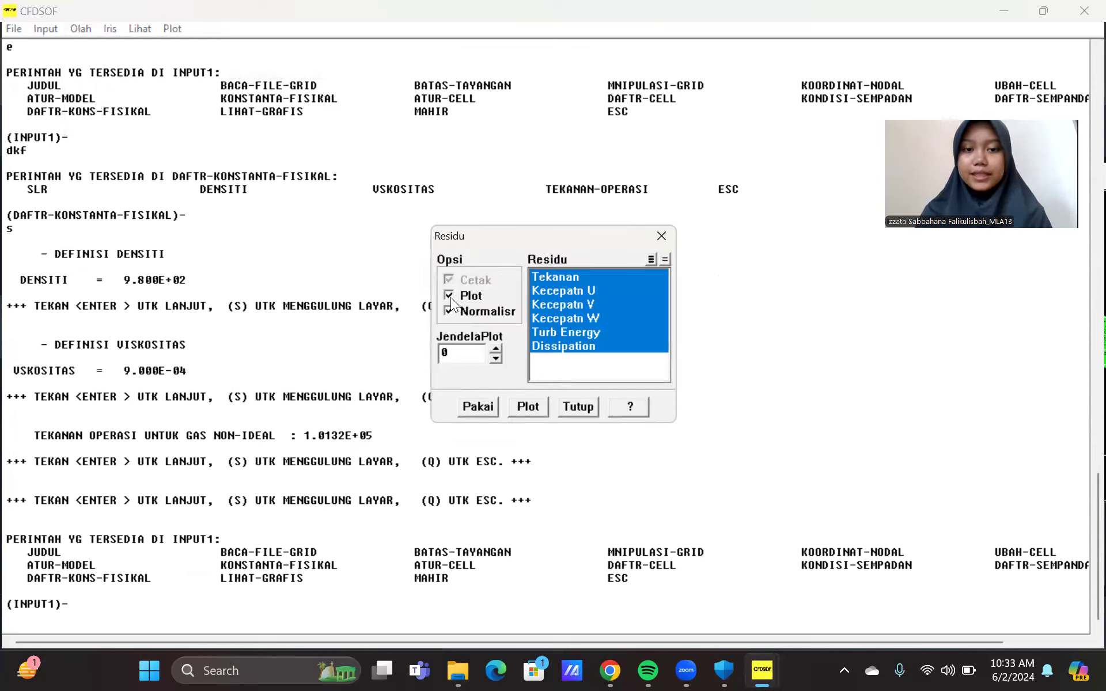
{"action": "left_click", "coordinate": [518, 409]}
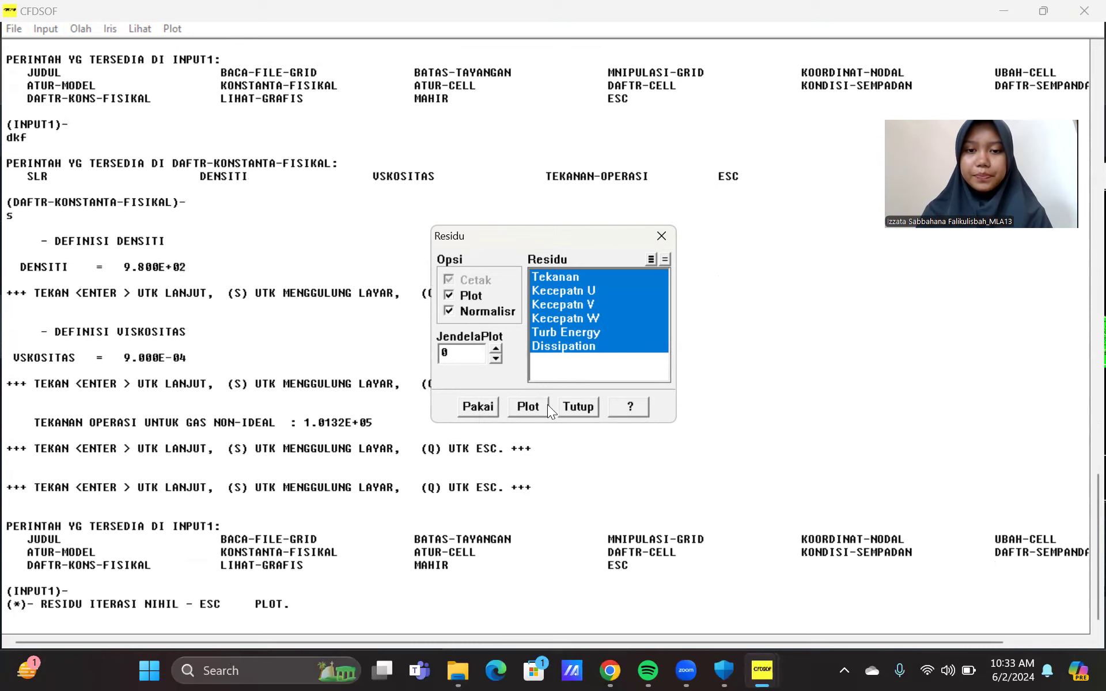
{"action": "left_click", "coordinate": [583, 408]}
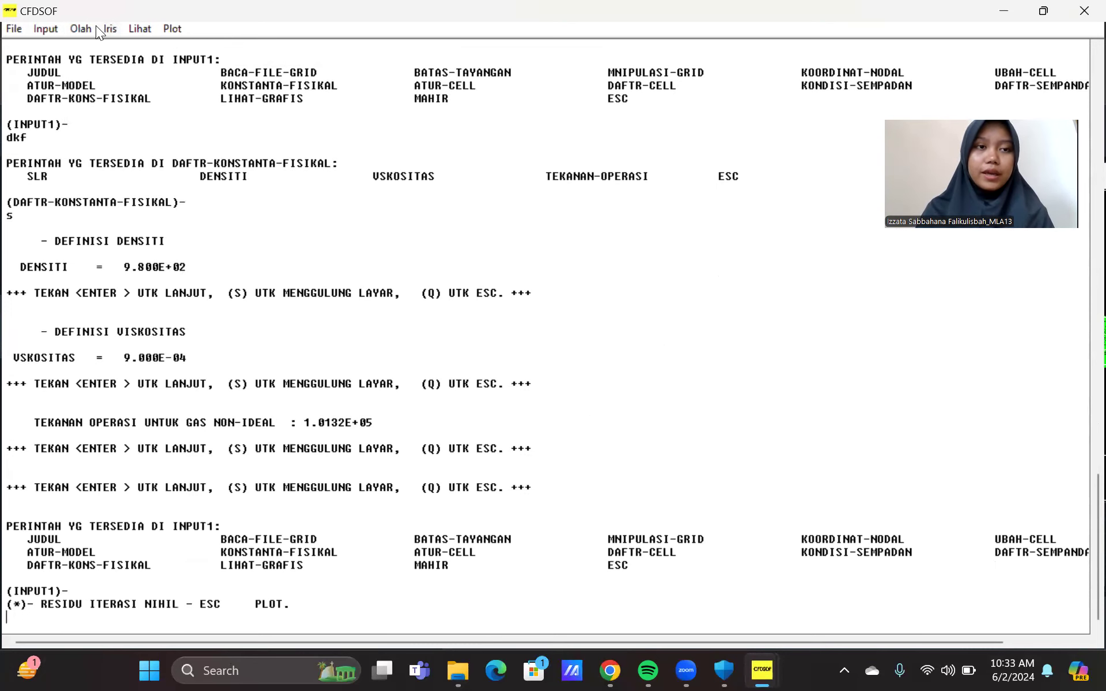
- Run the fluid-phase calculation for 500 iterations with a reporting interval of 1
{"action": "left_click", "coordinate": [80, 29]}
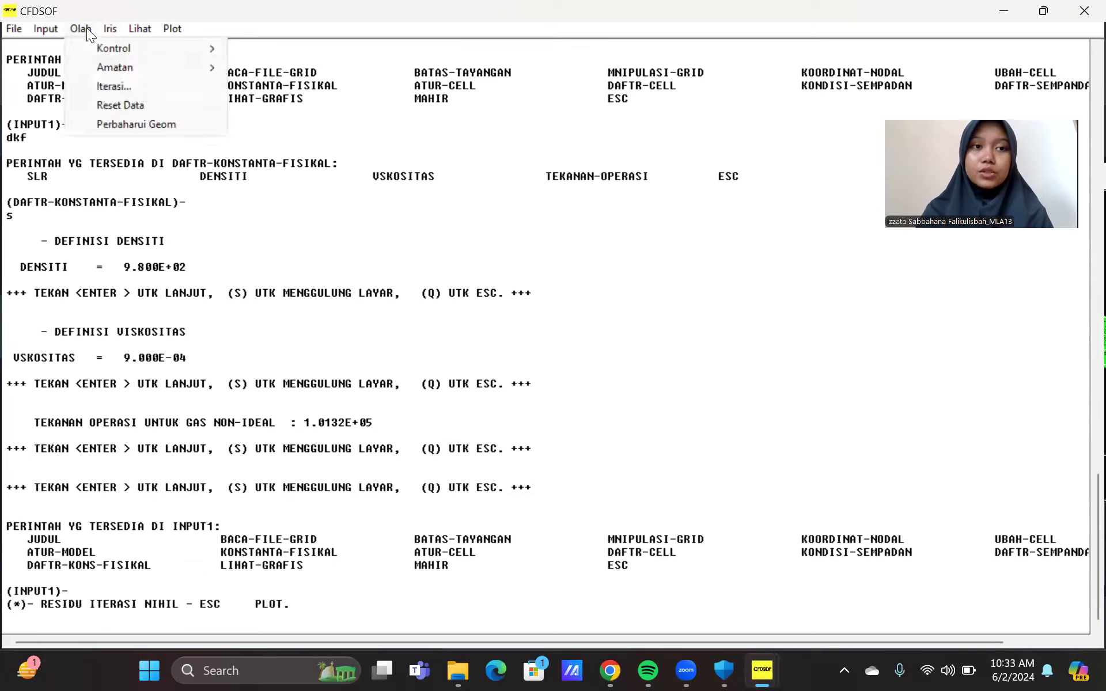
{"action": "left_click", "coordinate": [157, 87]}
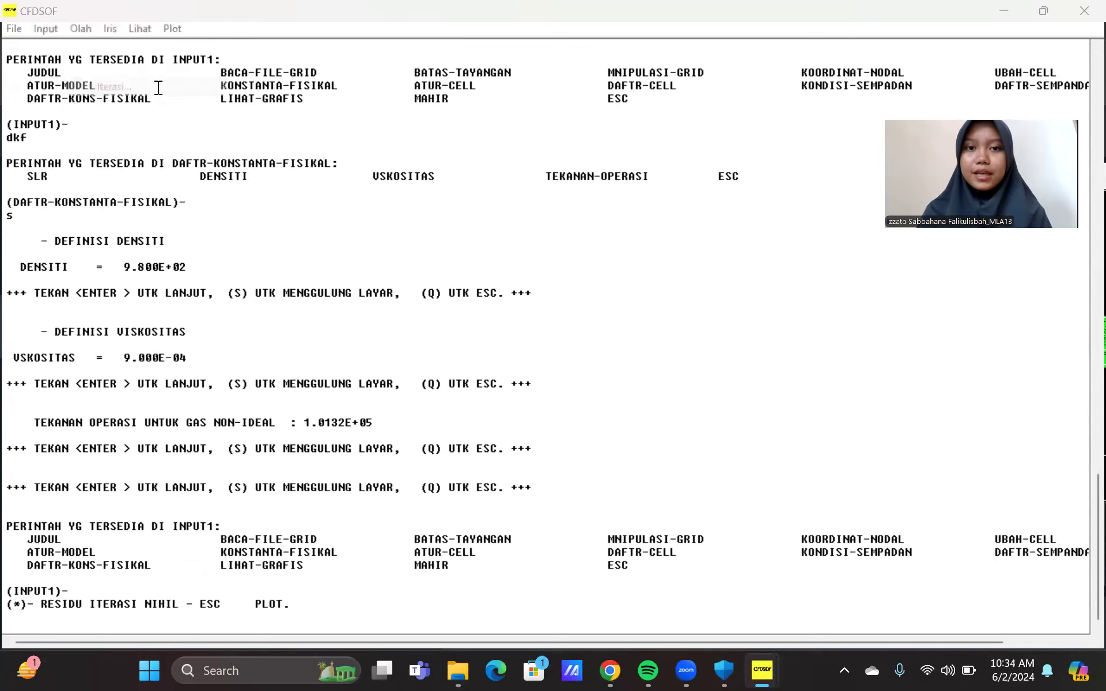
{"action": "key", "text": "BackSpace"}
{"action": "type", "text": "500"}
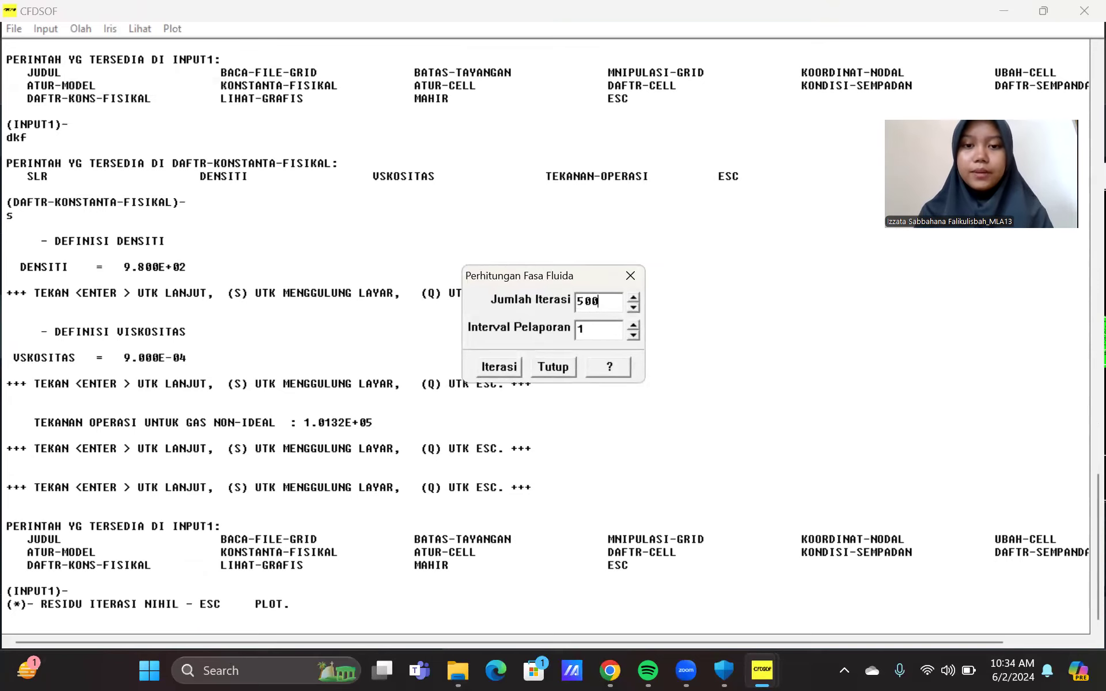
{"action": "left_click", "coordinate": [499, 366]}
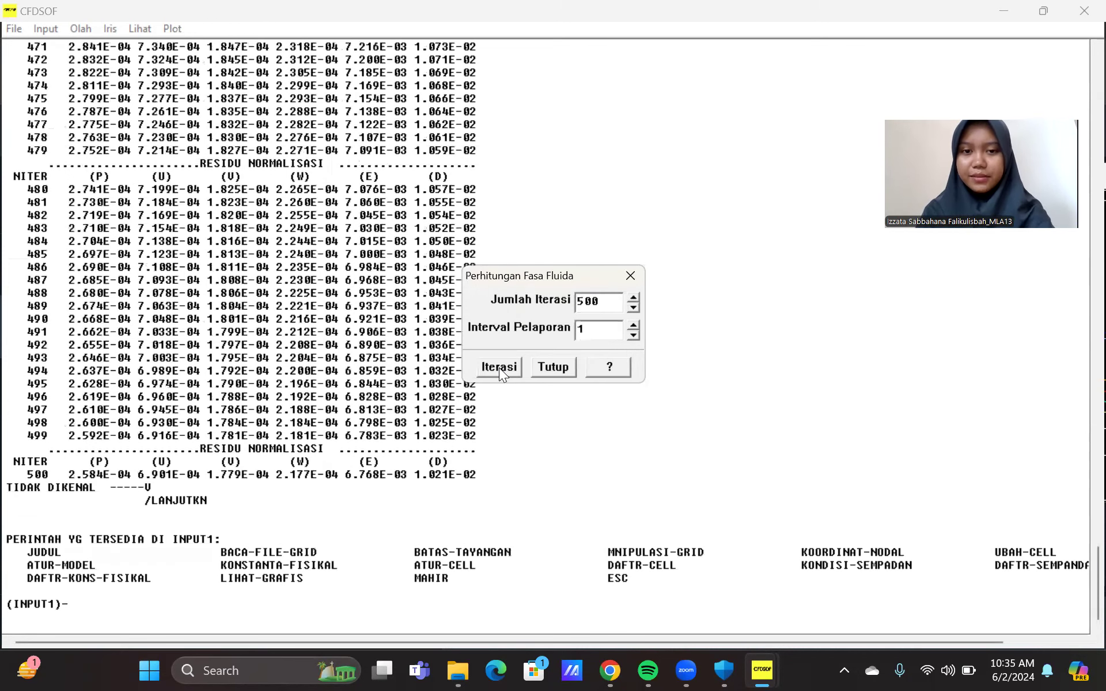
{"action": "left_click", "coordinate": [554, 367]}
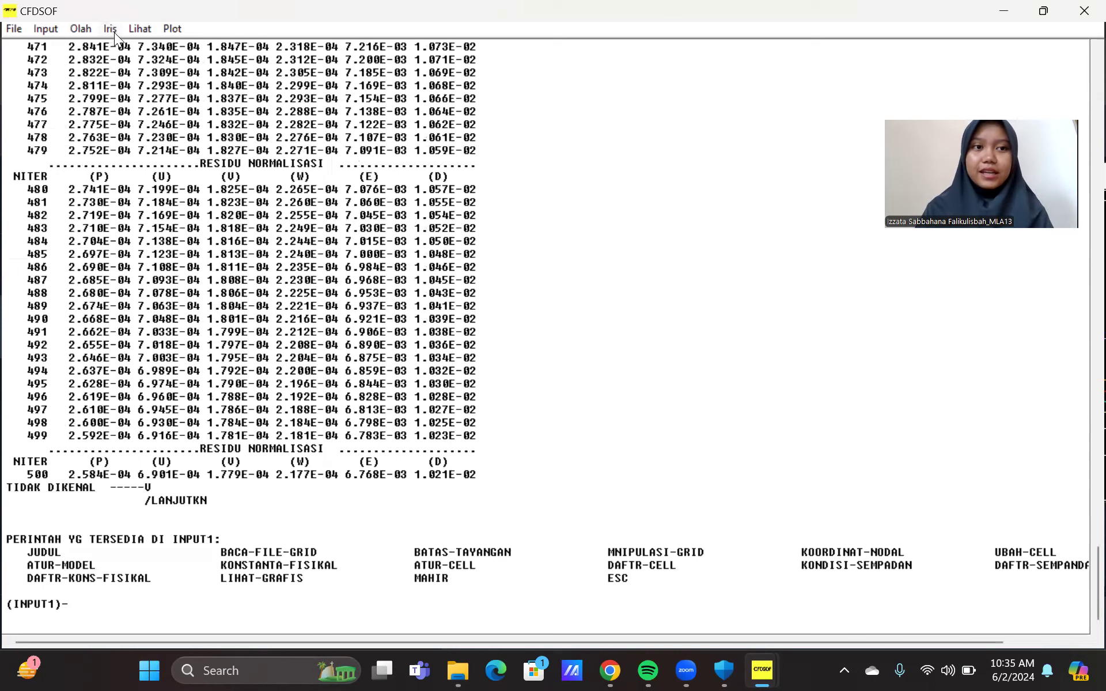
- Open graphics window 1 from the display options and return to the main console
{"action": "left_click", "coordinate": [137, 29]}
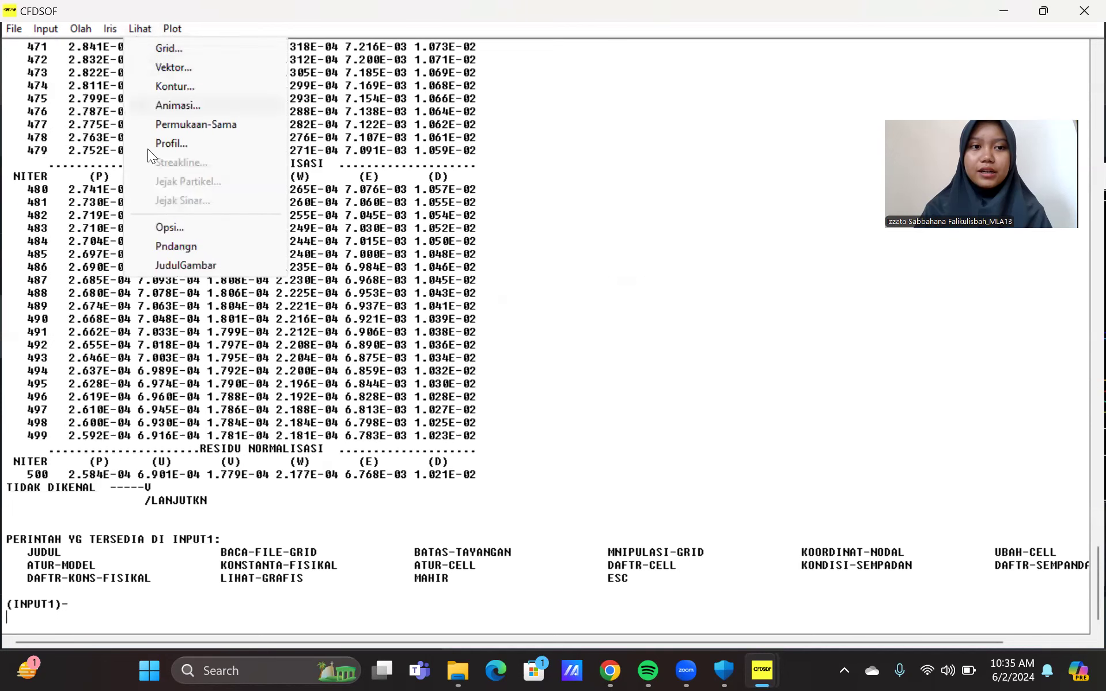
{"action": "left_click", "coordinate": [183, 229]}
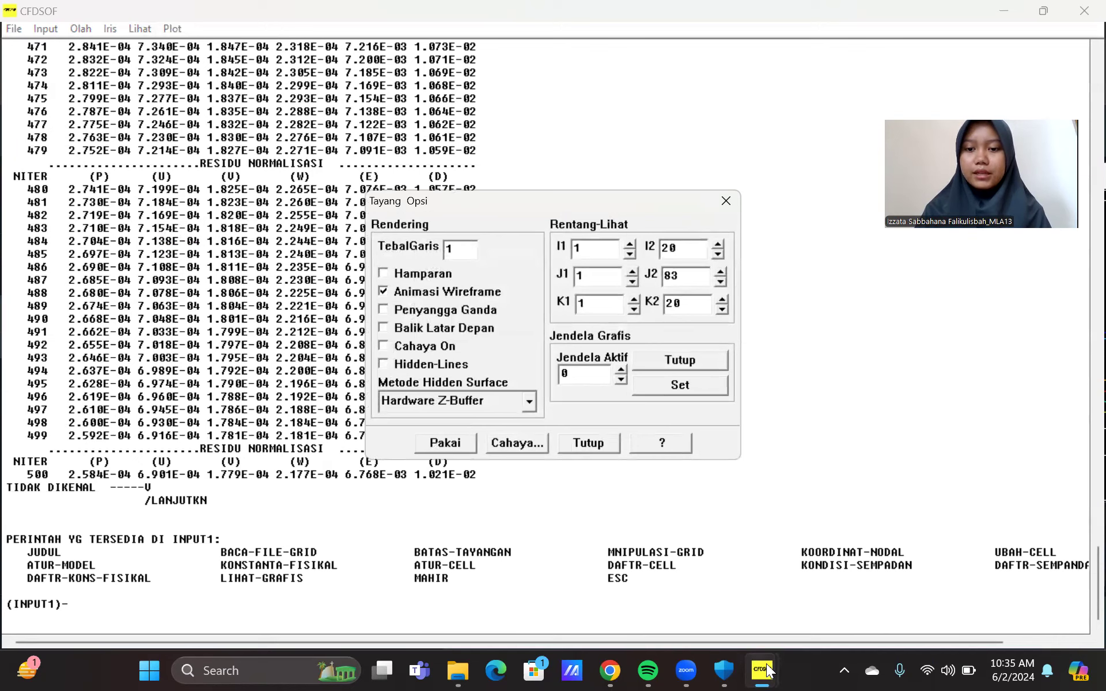
{"action": "left_click", "coordinate": [621, 372]}
{"action": "left_click", "coordinate": [681, 362]}
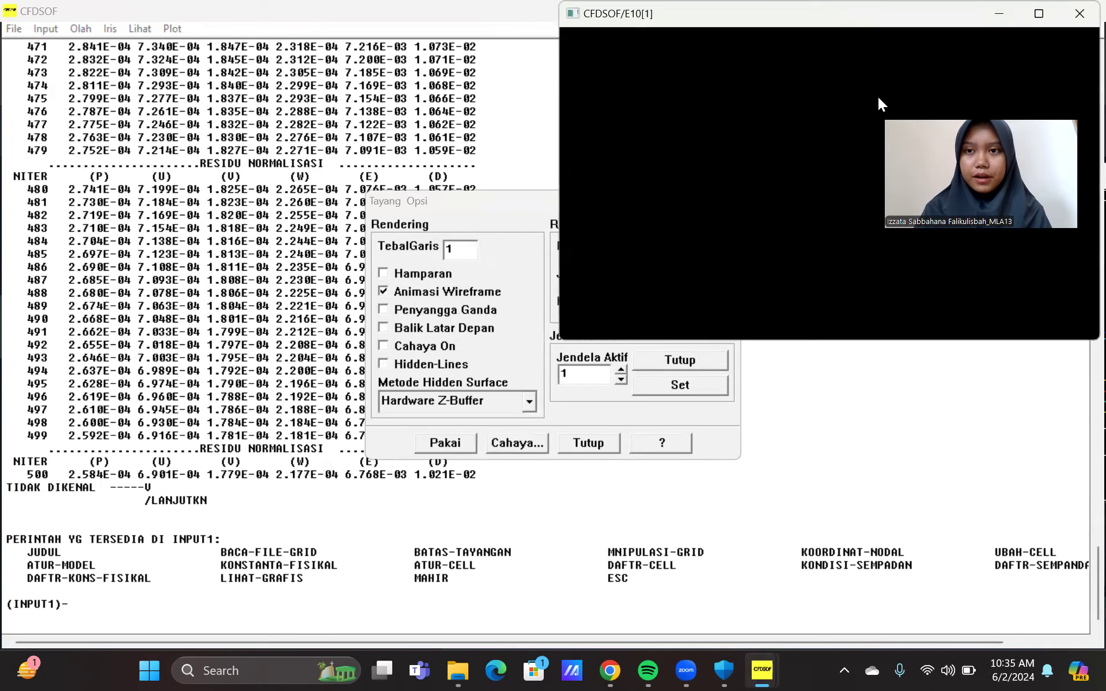
{"action": "left_click", "coordinate": [254, 16]}
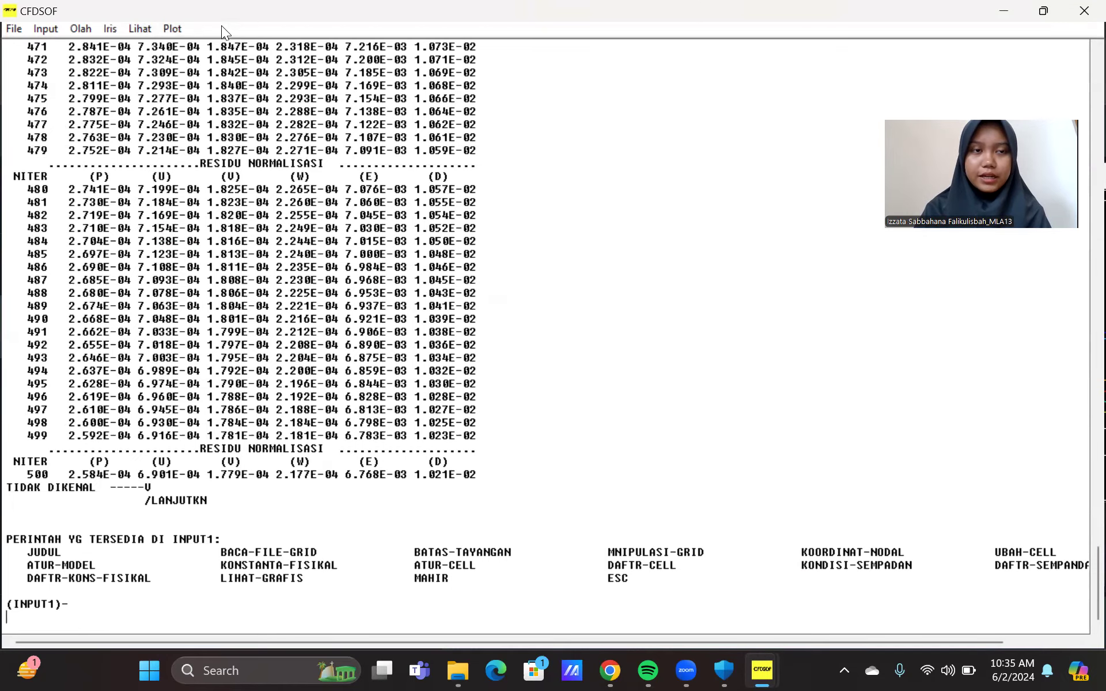
- Set the velocity vector scale factor to 10 for slice K=10
{"action": "left_click", "coordinate": [137, 28]}
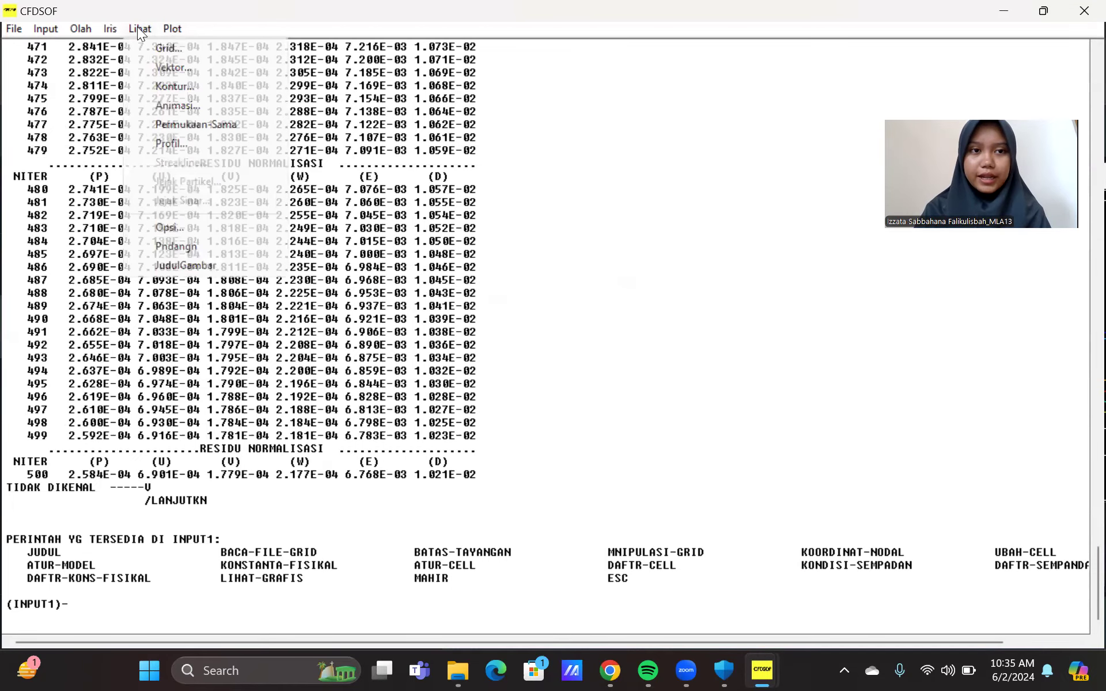
{"action": "left_click", "coordinate": [163, 65]}
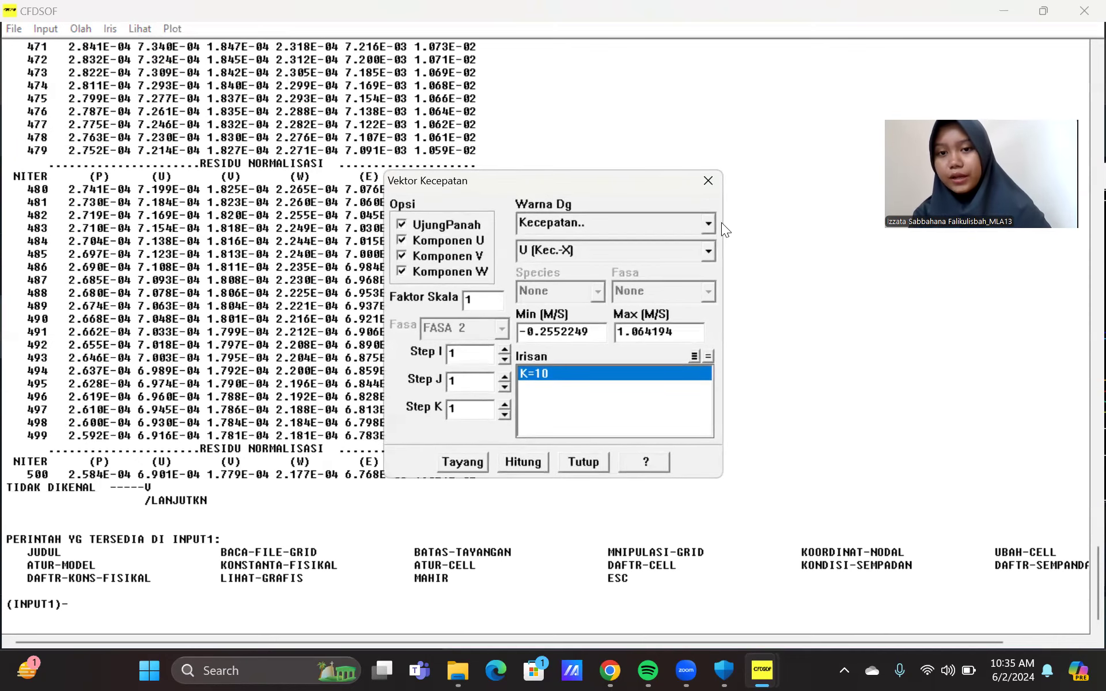
{"action": "left_click", "coordinate": [486, 303]}
{"action": "type", "text": "0"}
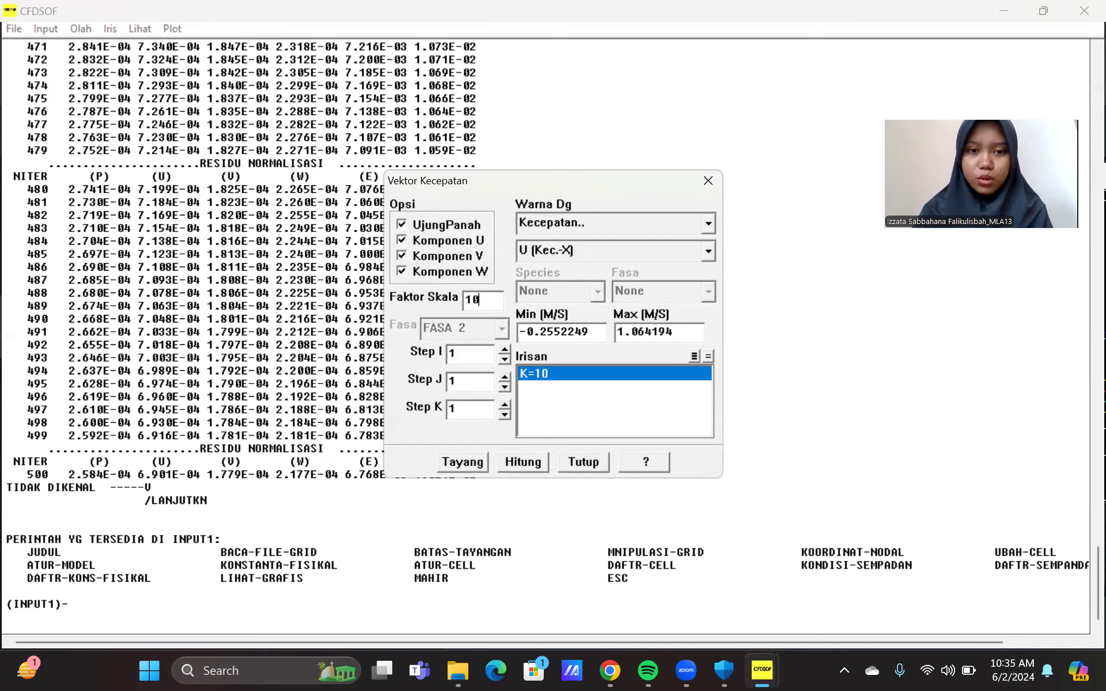
- Set the vector steps I, J and K to 3 and display the velocity vectors coloured by U (Kec.-X)
{"action": "left_click", "coordinate": [461, 352]}
{"action": "key", "text": "BackSpace"}
{"action": "type", "text": "3"}
{"action": "left_click", "coordinate": [468, 380]}
{"action": "key", "text": "BackSpace"}
{"action": "type", "text": "3"}
{"action": "left_click", "coordinate": [461, 410]}
{"action": "key", "text": "BackSpace"}
{"action": "type", "text": "3"}
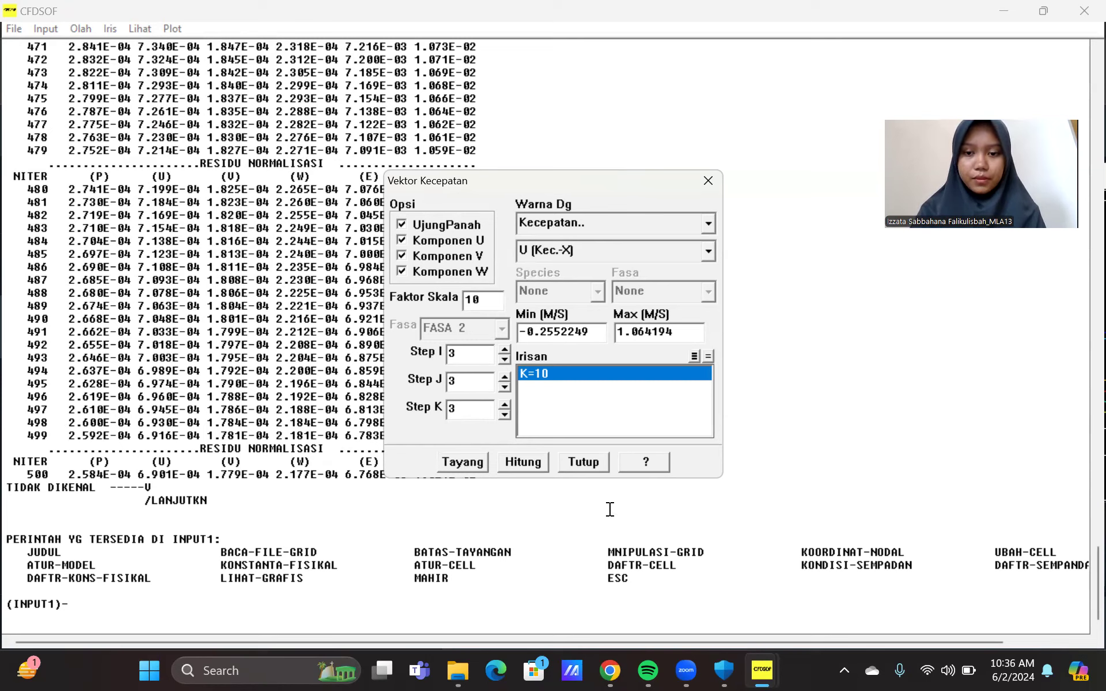
- Bring up the velocity vector plot and the residual plot, and reposition both windows for viewing
{"action": "mouse_move", "coordinate": [762, 670]}
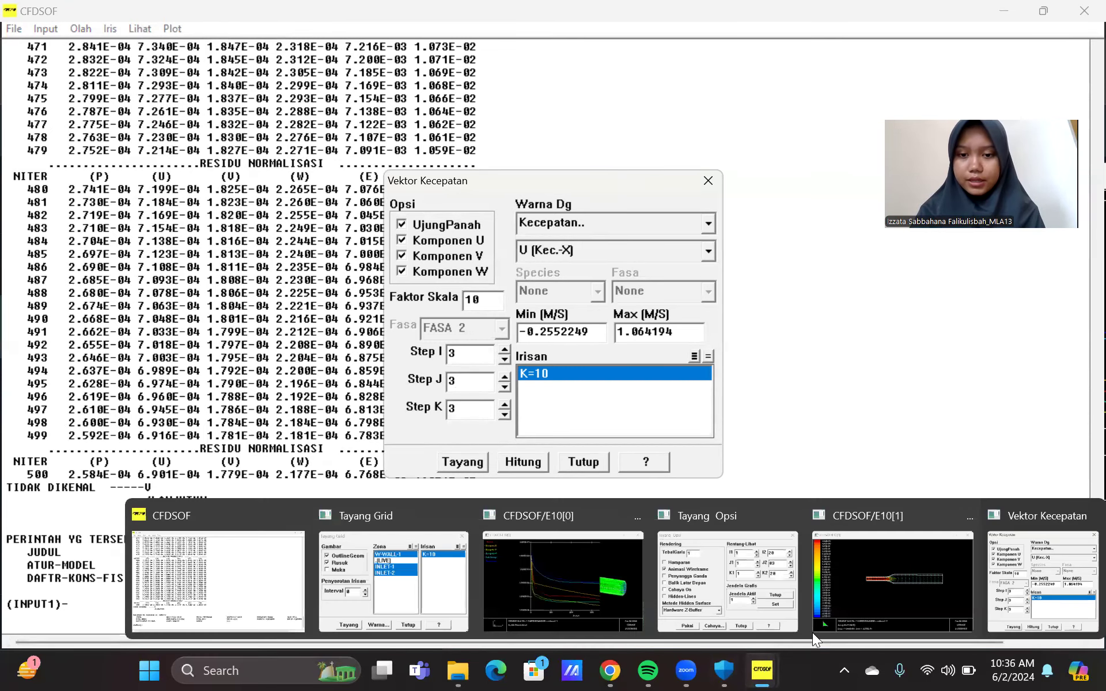
{"action": "left_click", "coordinate": [901, 594]}
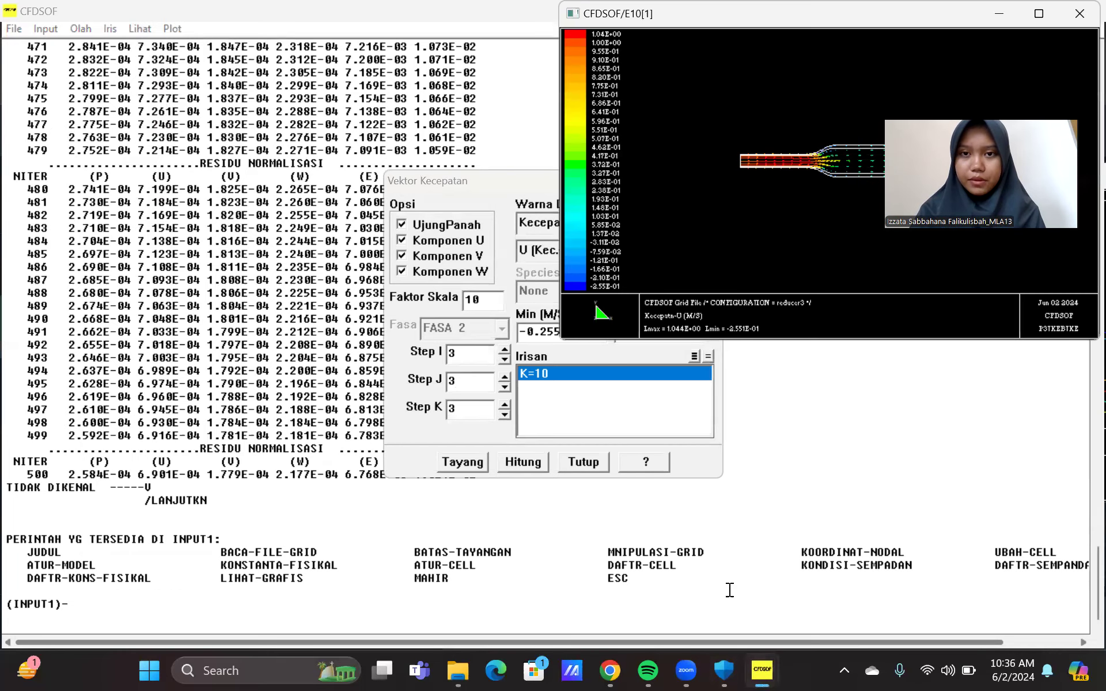
{"action": "left_click", "coordinate": [539, 599]}
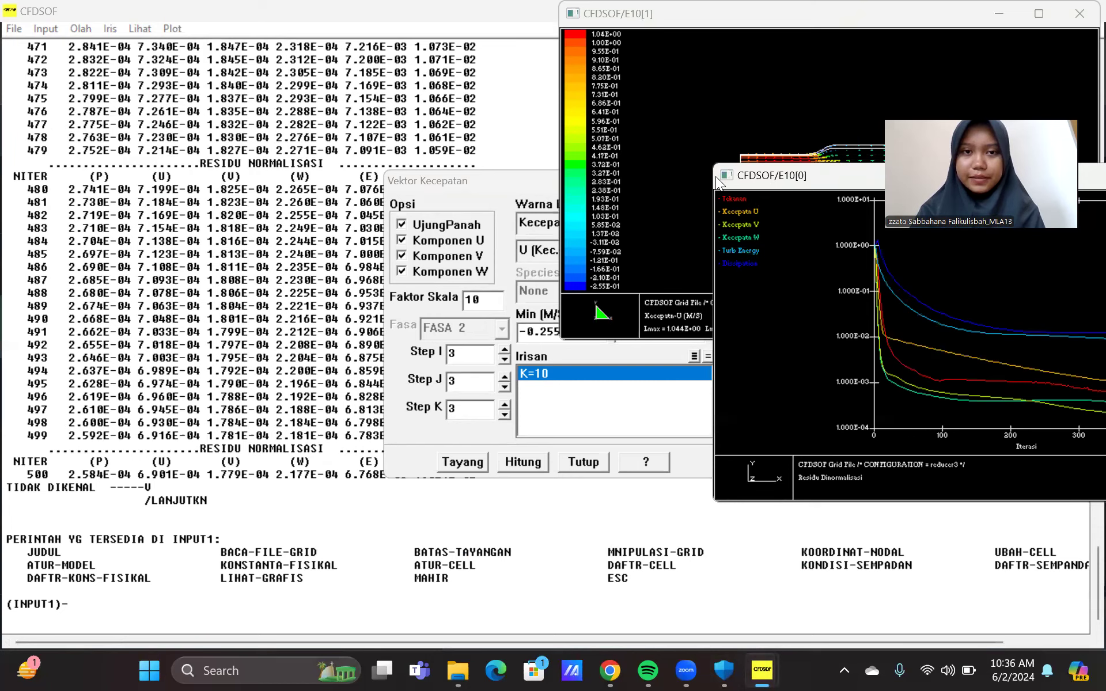
{"action": "left_click_drag", "start_coordinate": [716, 176], "coordinate": [5, 52]}
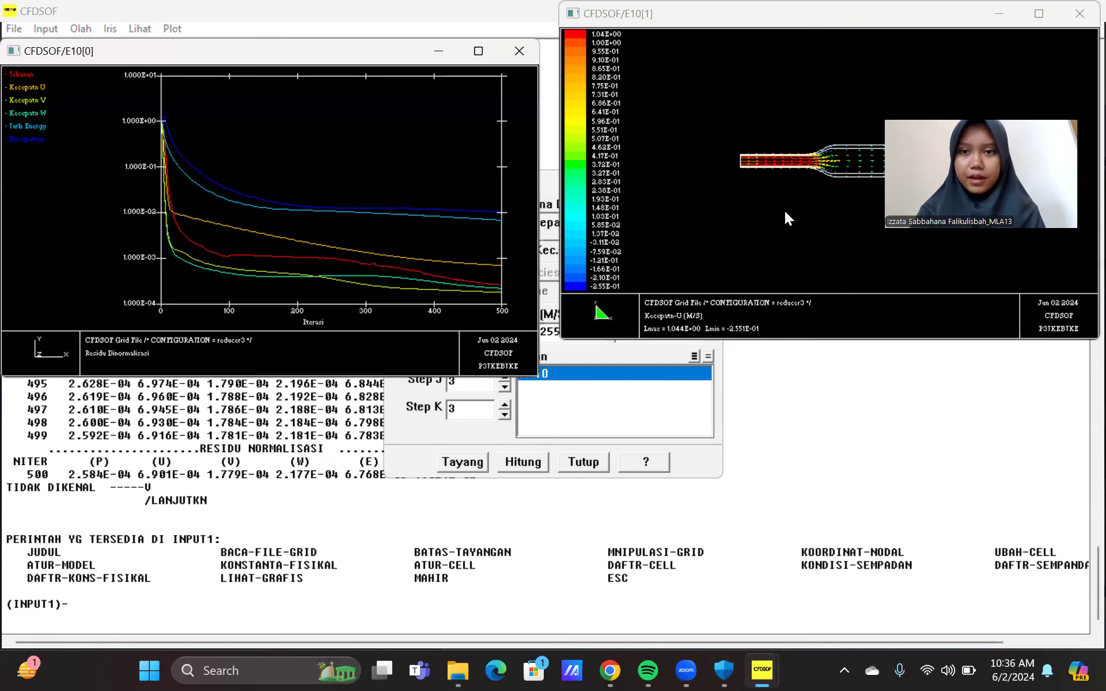
{"action": "left_click_drag", "start_coordinate": [919, 13], "coordinate": [664, 245]}
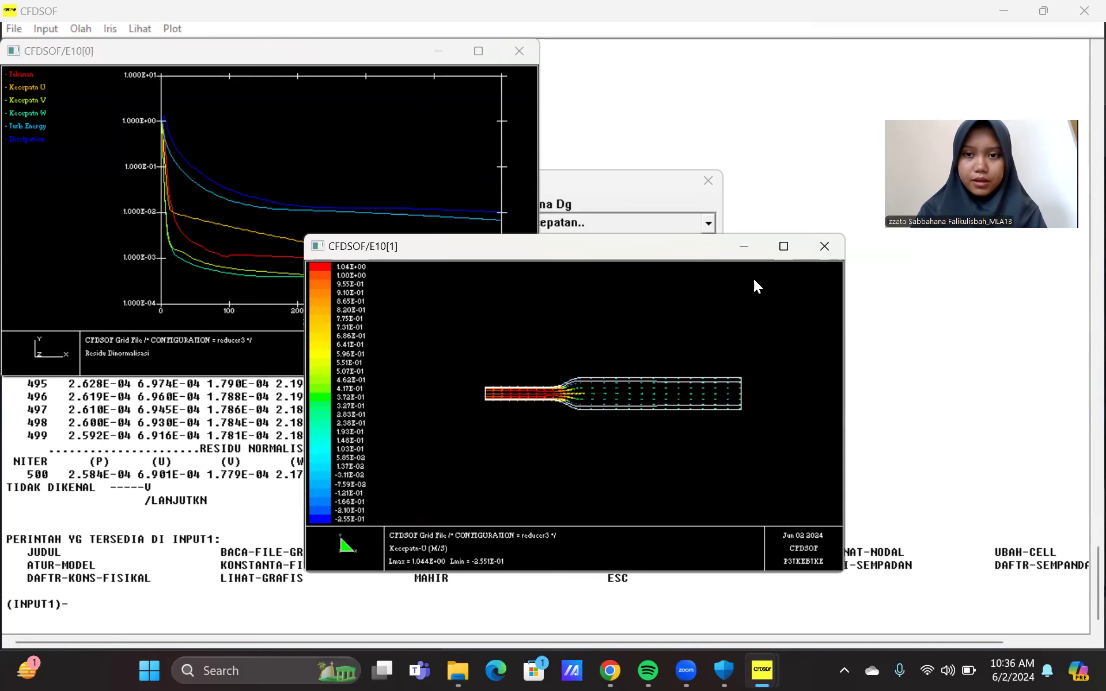
- Examine the velocity vectors at full-screen size around the reducer's transition, then restore the plot window and move it beside the residual plot
{"action": "left_click", "coordinate": [784, 247]}
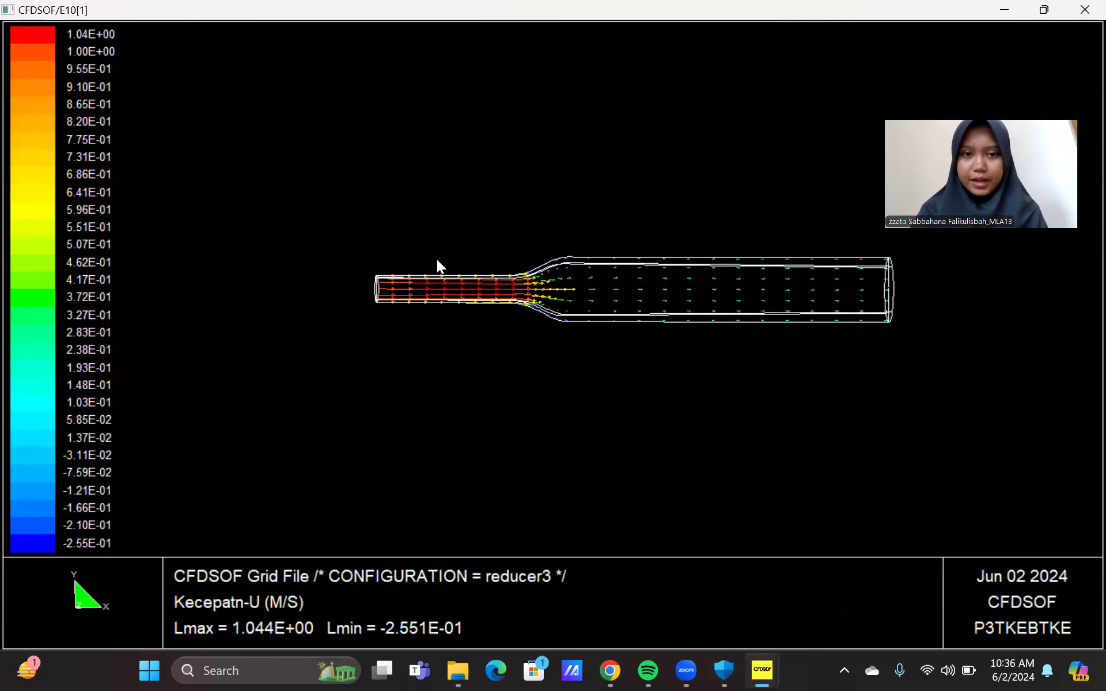
{"action": "left_click_drag", "start_coordinate": [307, 218], "coordinate": [970, 380]}
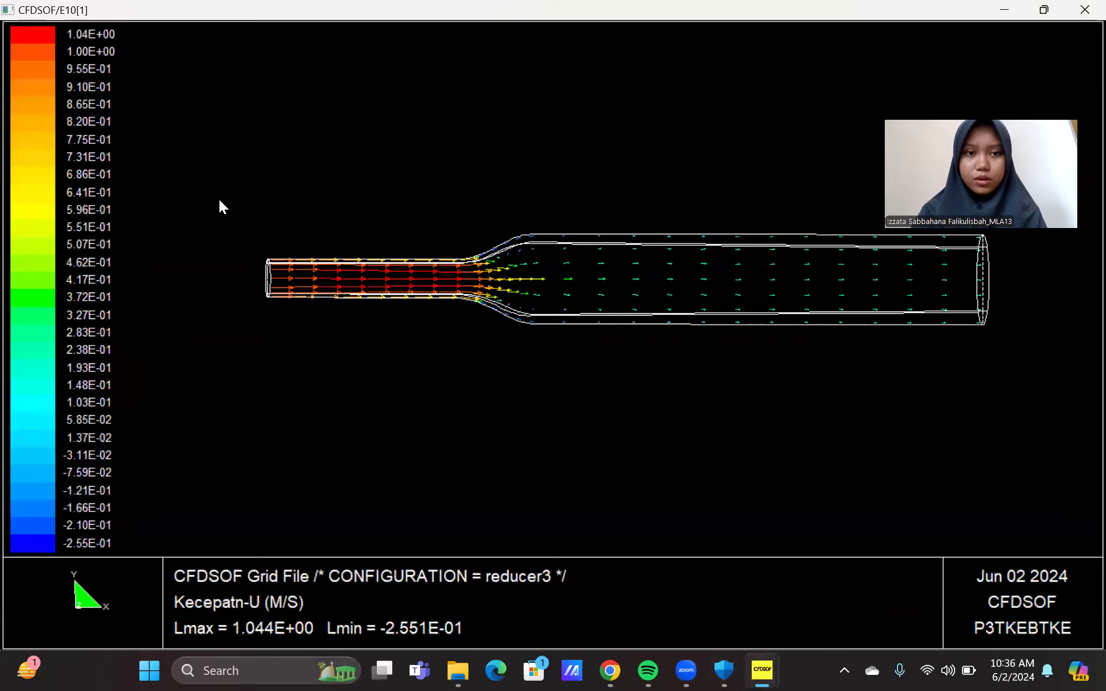
{"action": "left_click_drag", "start_coordinate": [240, 217], "coordinate": [1033, 348]}
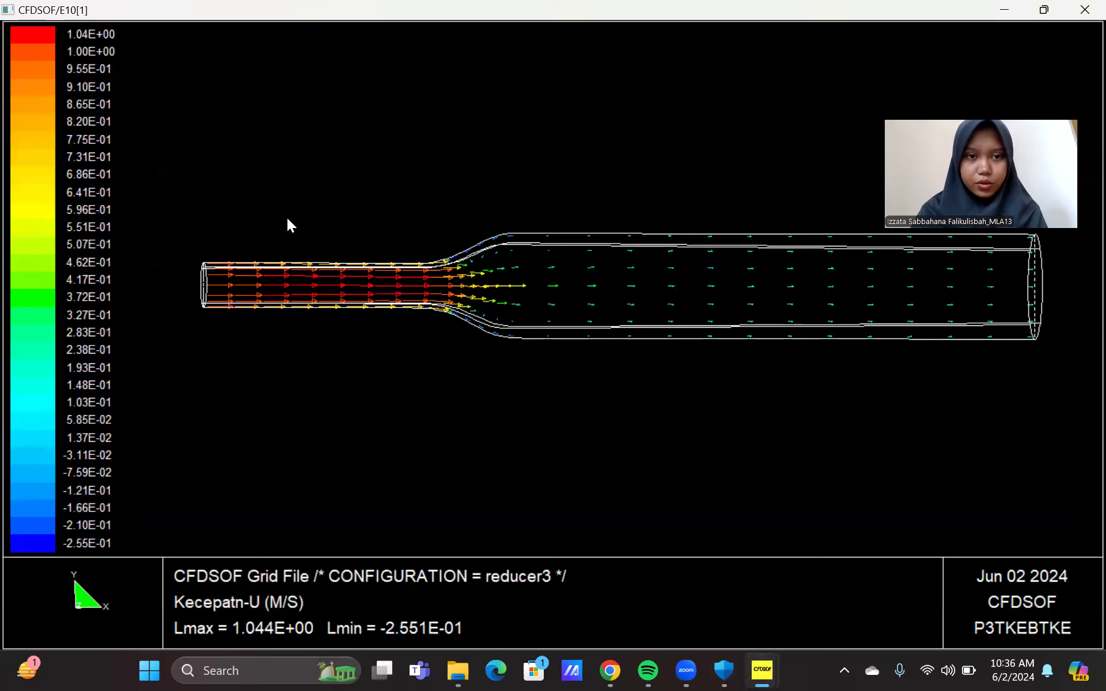
{"action": "left_click_drag", "start_coordinate": [287, 218], "coordinate": [655, 380]}
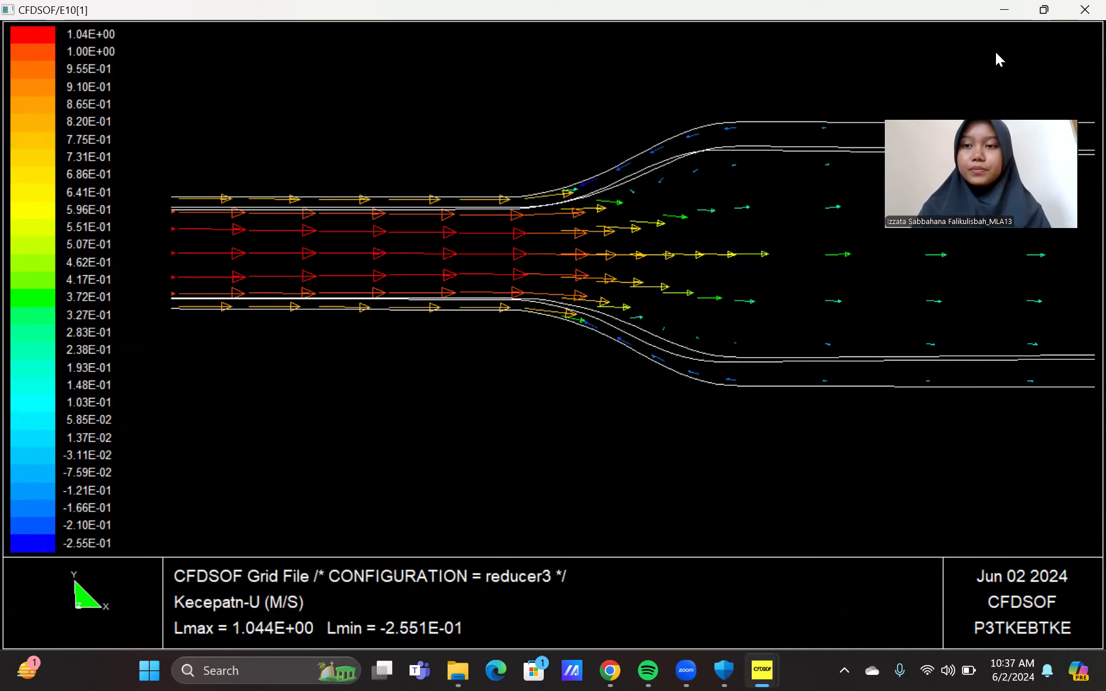
{"action": "left_click", "coordinate": [1043, 9]}
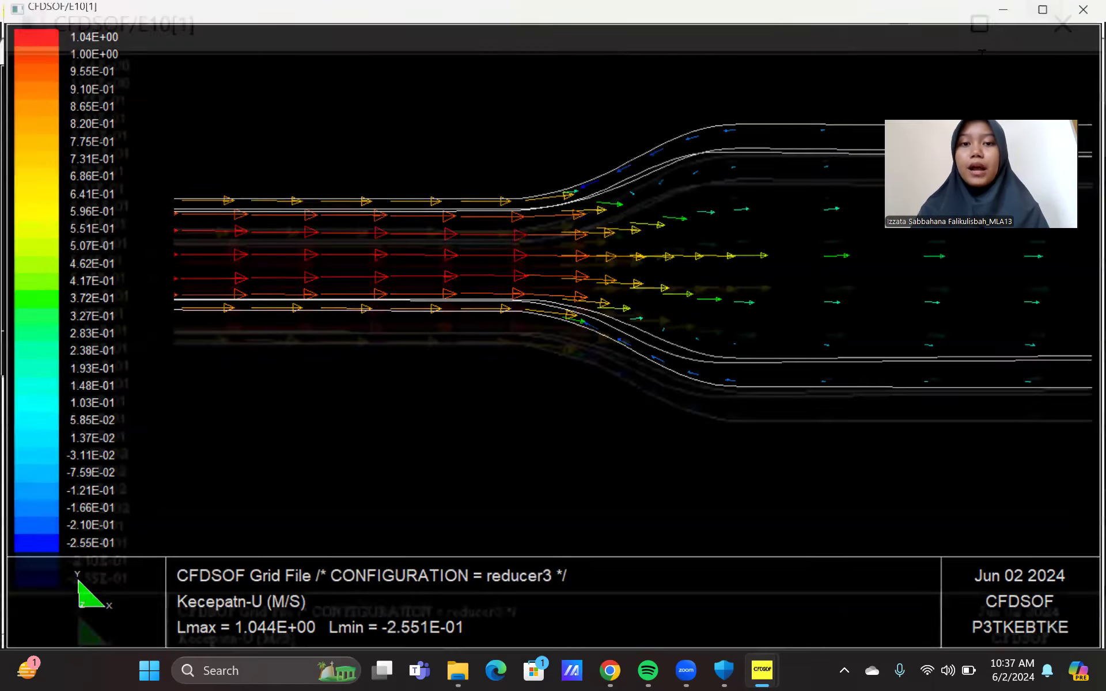
{"action": "left_click_drag", "start_coordinate": [438, 255], "coordinate": [676, 207]}
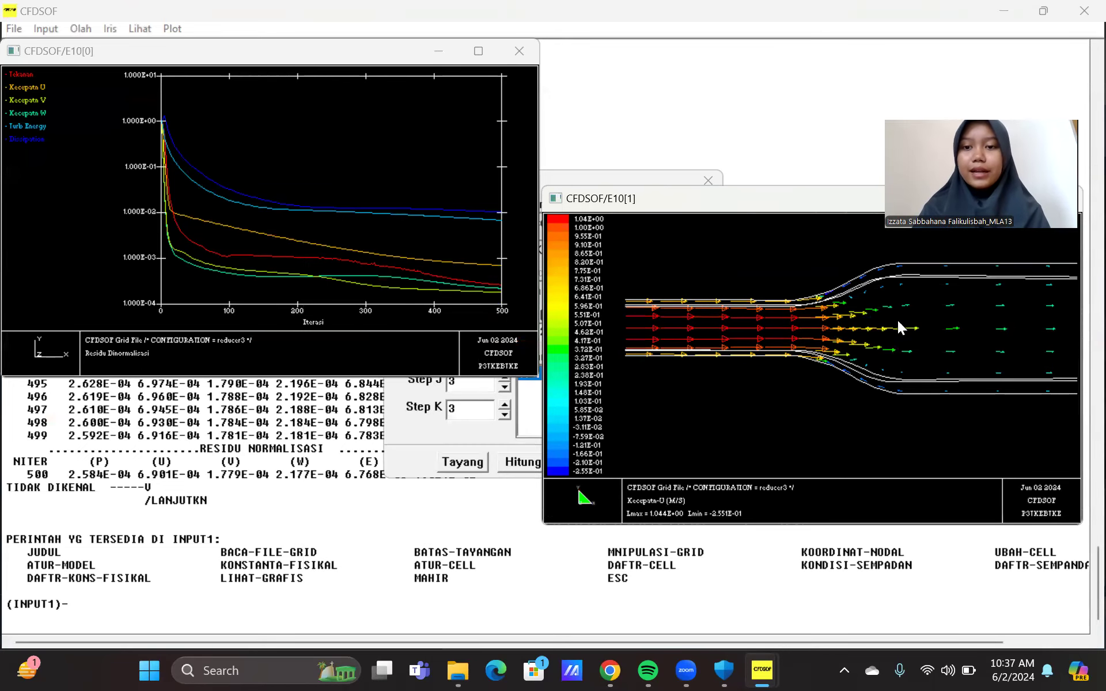
- Open graphics window 2 from the display options and close the options dialog
{"action": "left_click", "coordinate": [736, 127]}
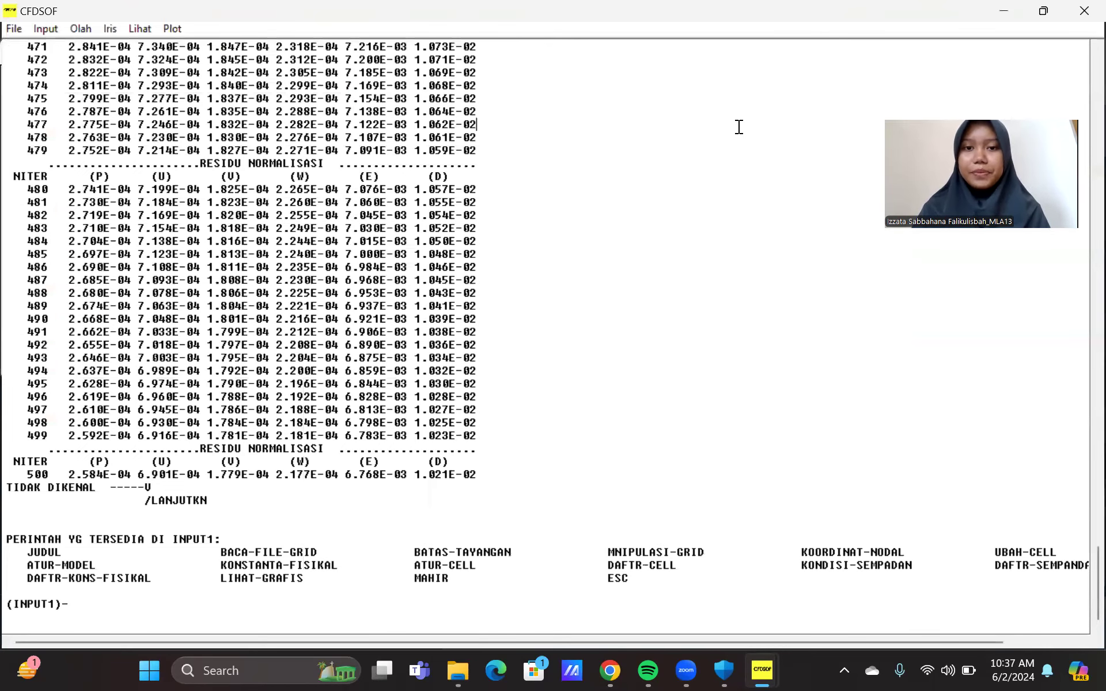
{"action": "left_click", "coordinate": [149, 23]}
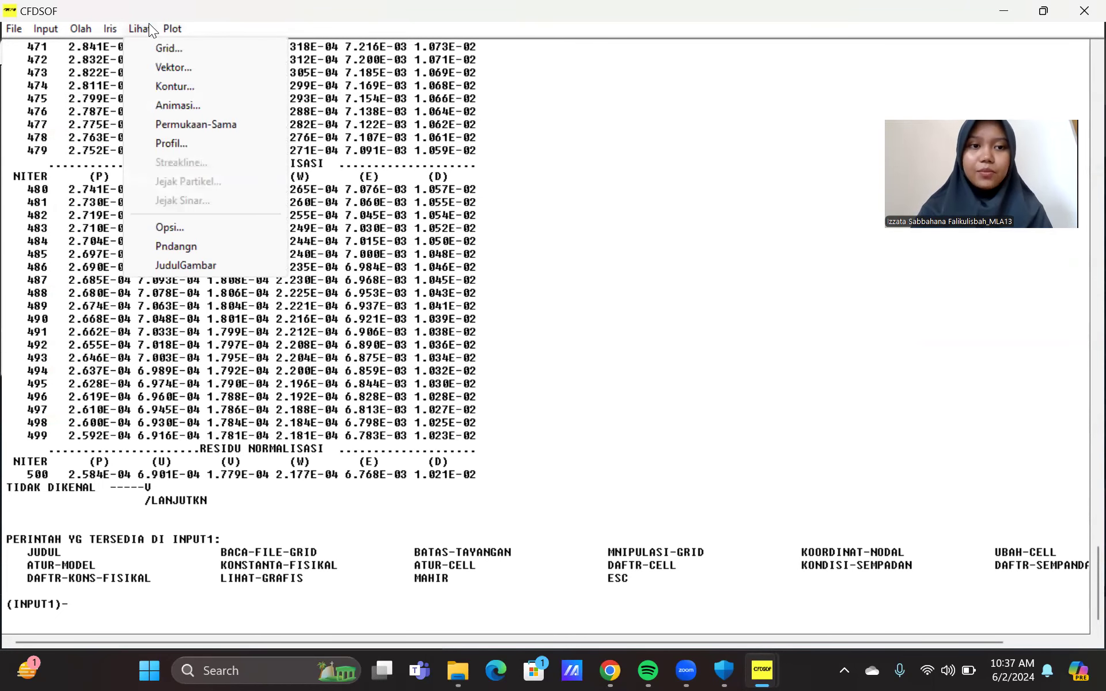
{"action": "left_click", "coordinate": [218, 226]}
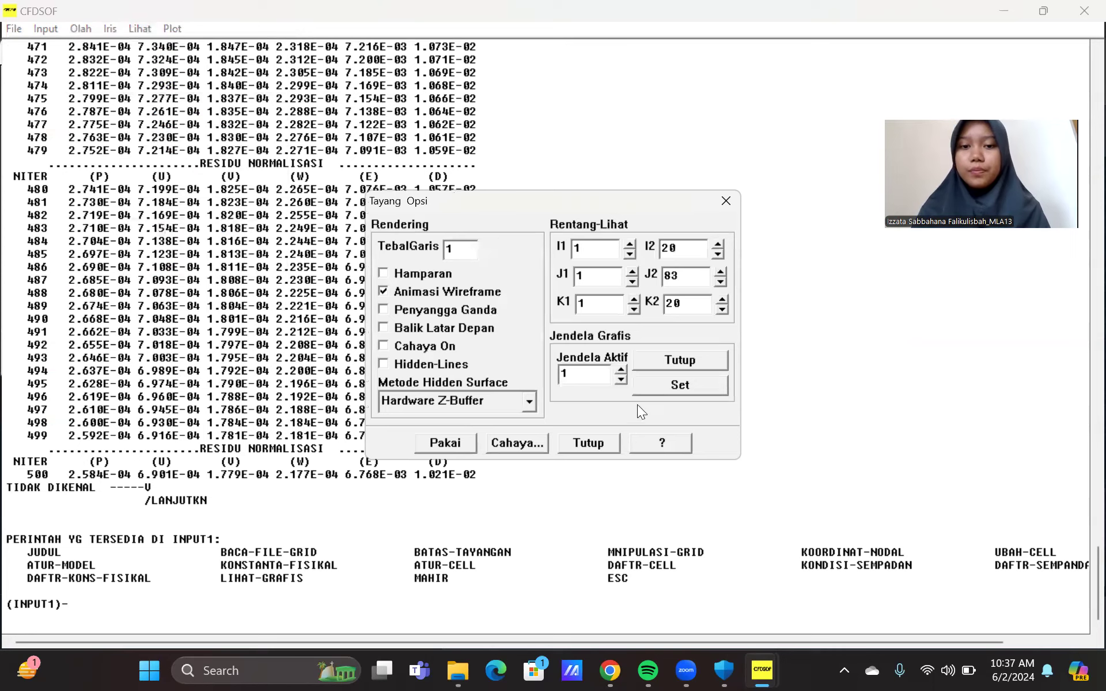
{"action": "left_click", "coordinate": [620, 368]}
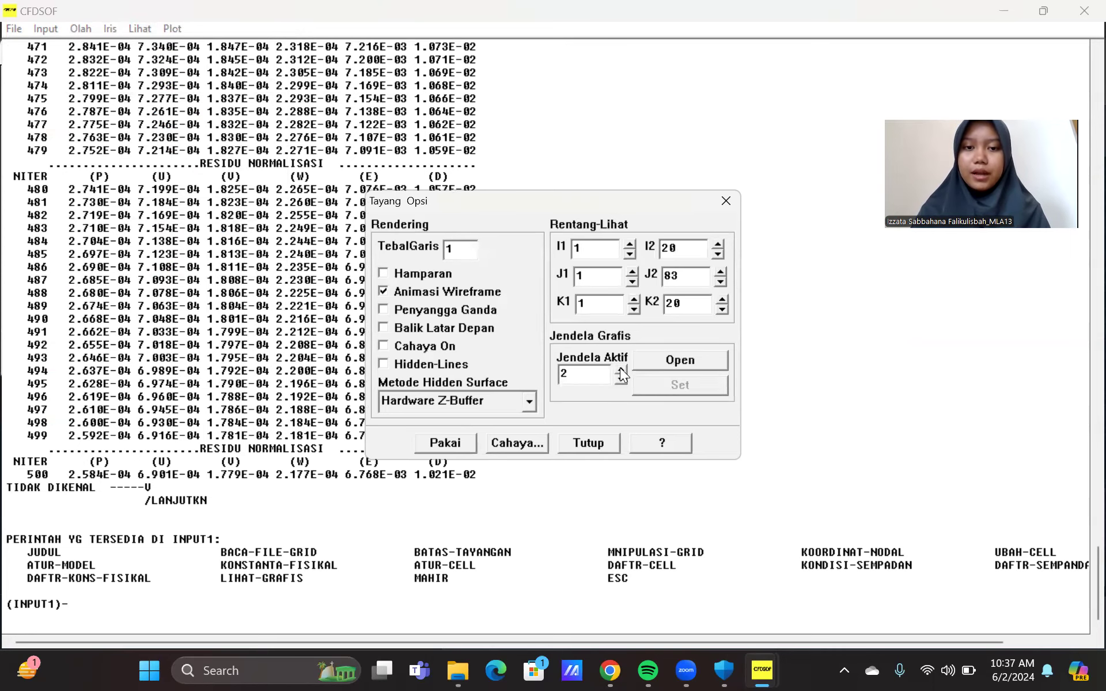
{"action": "left_click", "coordinate": [689, 357]}
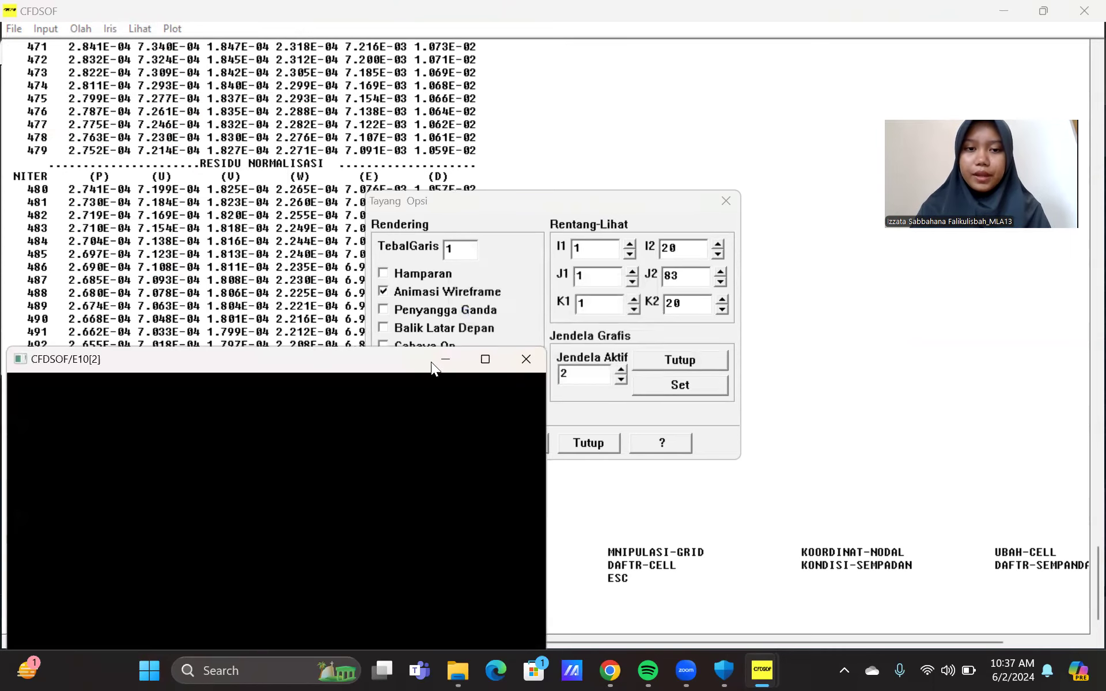
{"action": "left_click", "coordinate": [586, 444]}
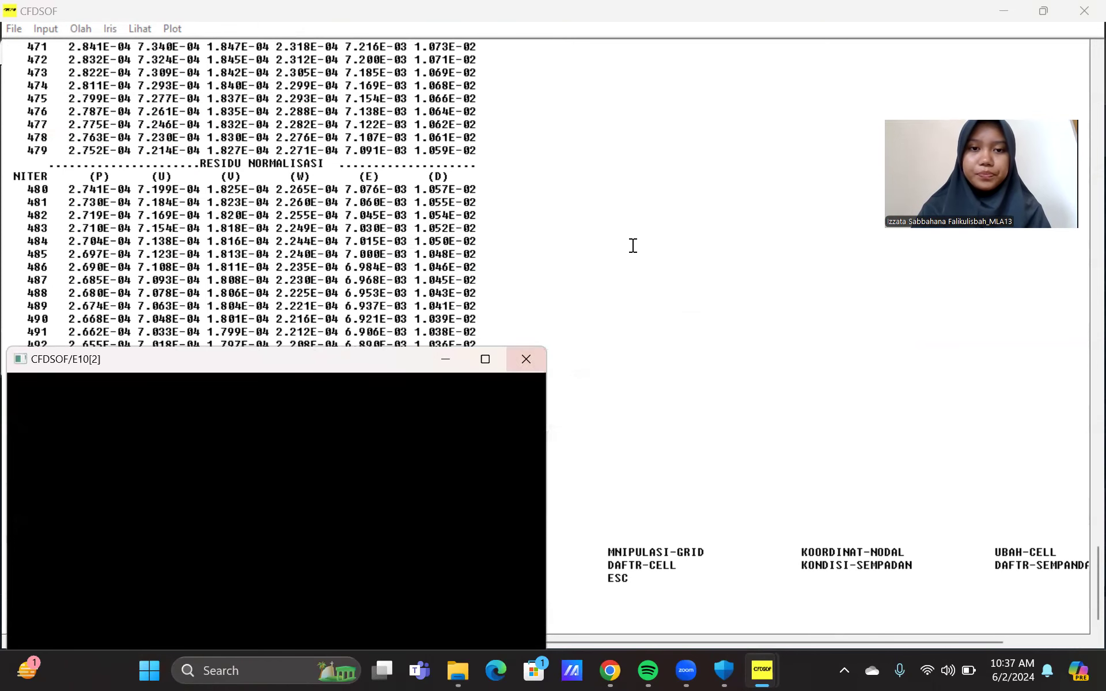
- Display a full (Penuh) contour of Tekanan Total Relatif on slice K=10 with 30 contour levels
{"action": "left_click", "coordinate": [144, 32]}
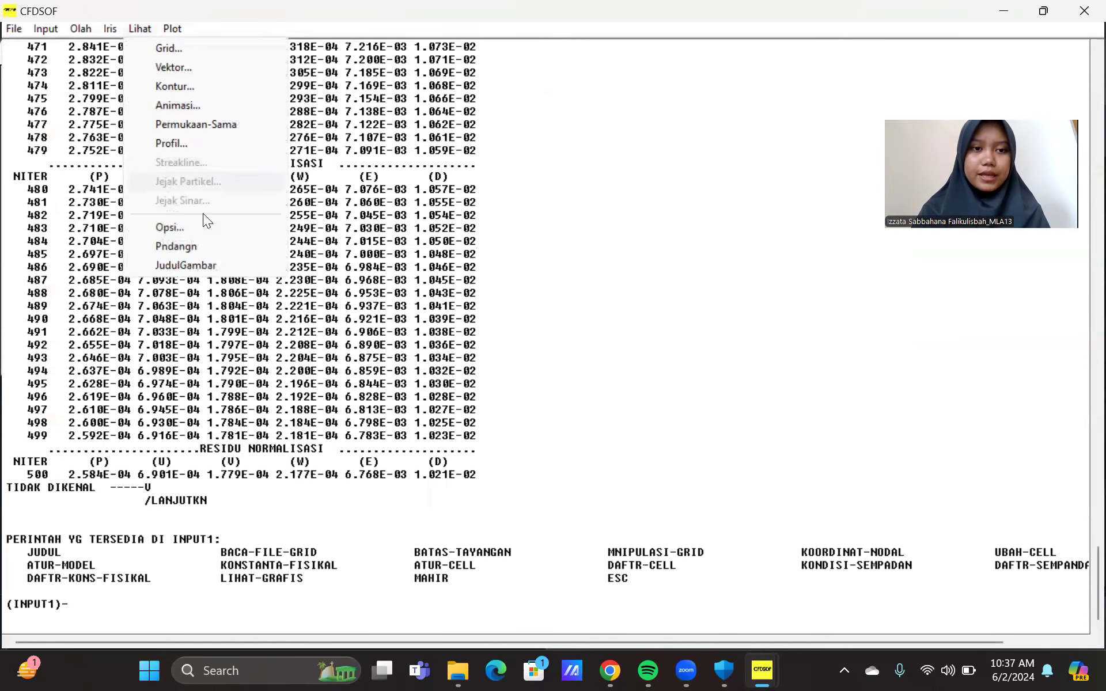
{"action": "left_click", "coordinate": [206, 83]}
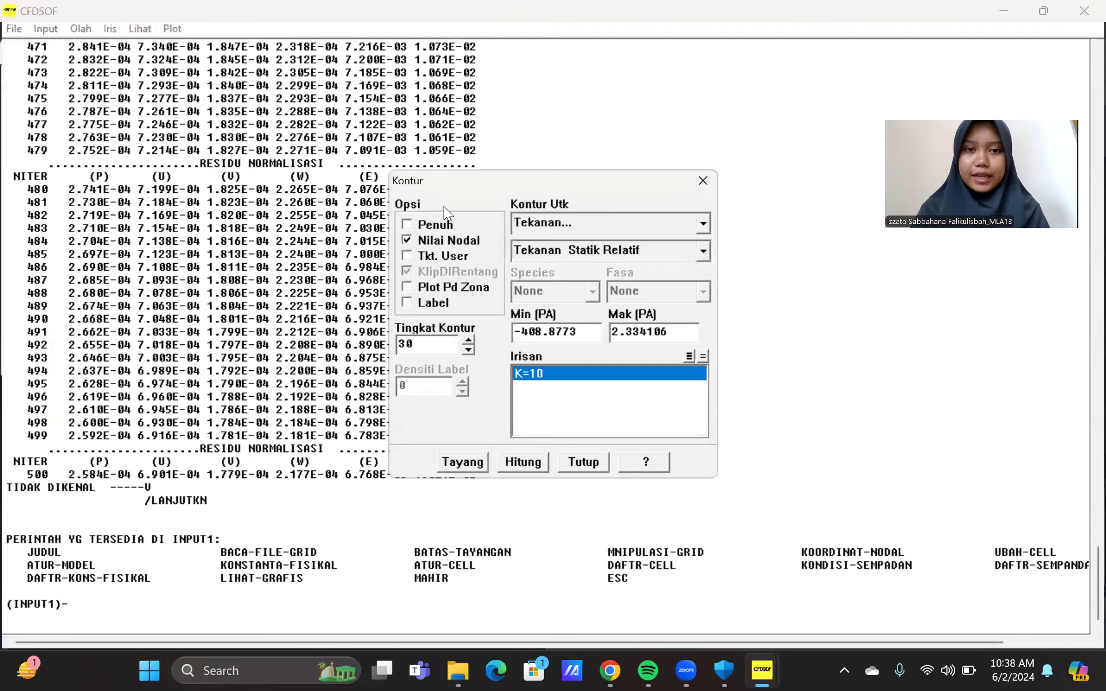
{"action": "left_click", "coordinate": [416, 223]}
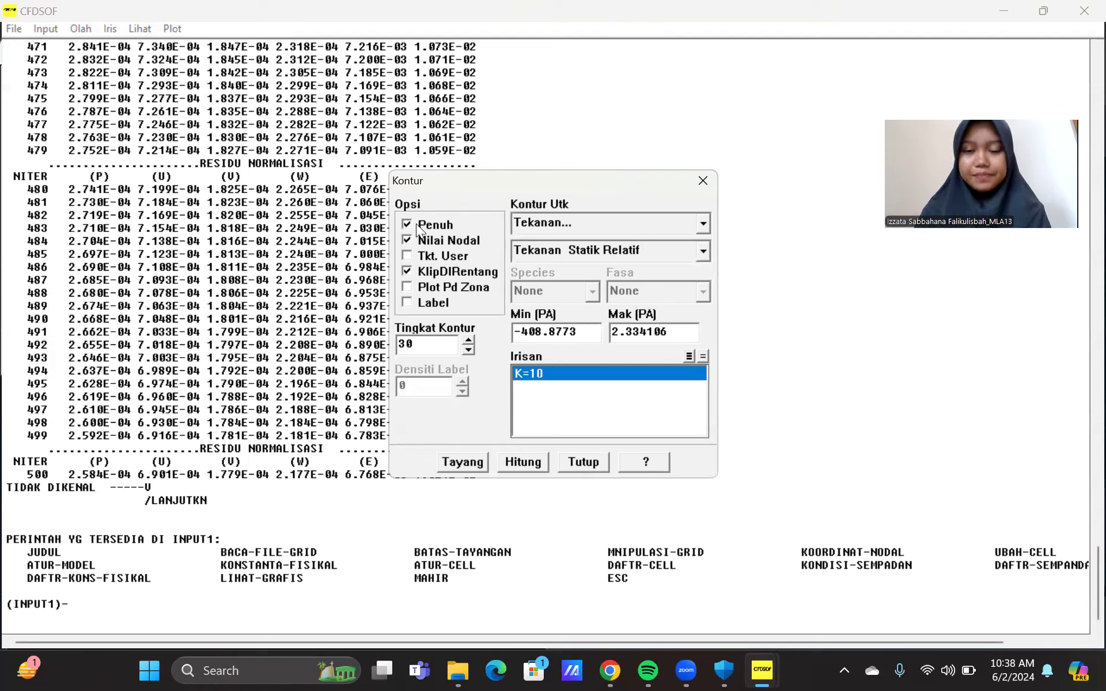
{"action": "left_click", "coordinate": [695, 252]}
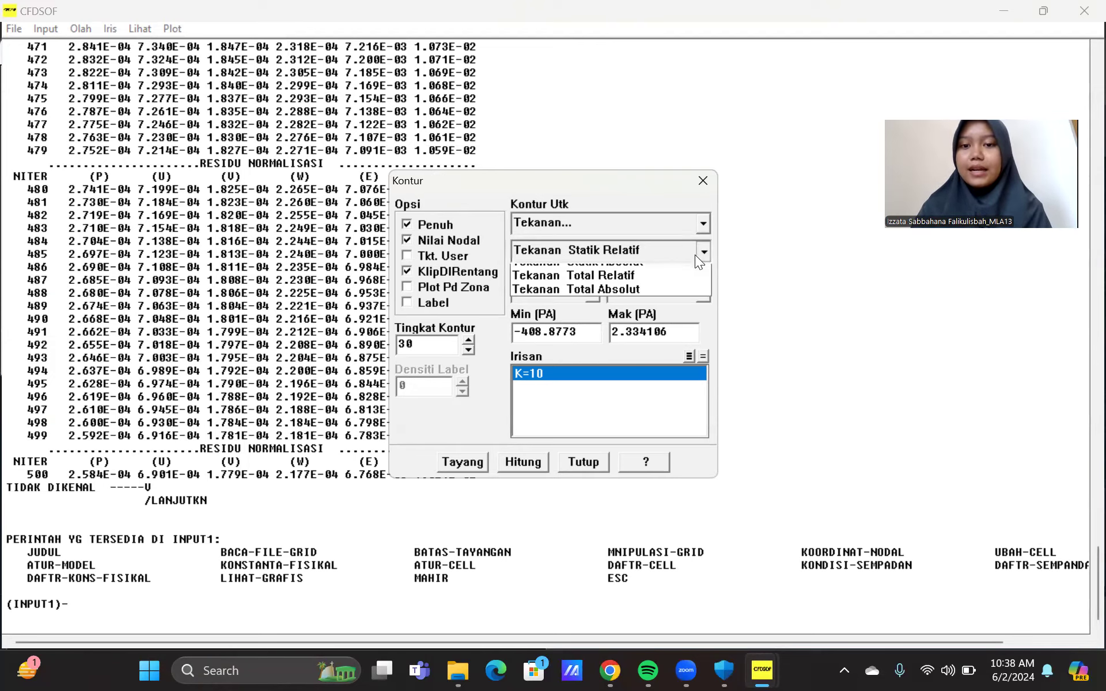
{"action": "left_click", "coordinate": [623, 301]}
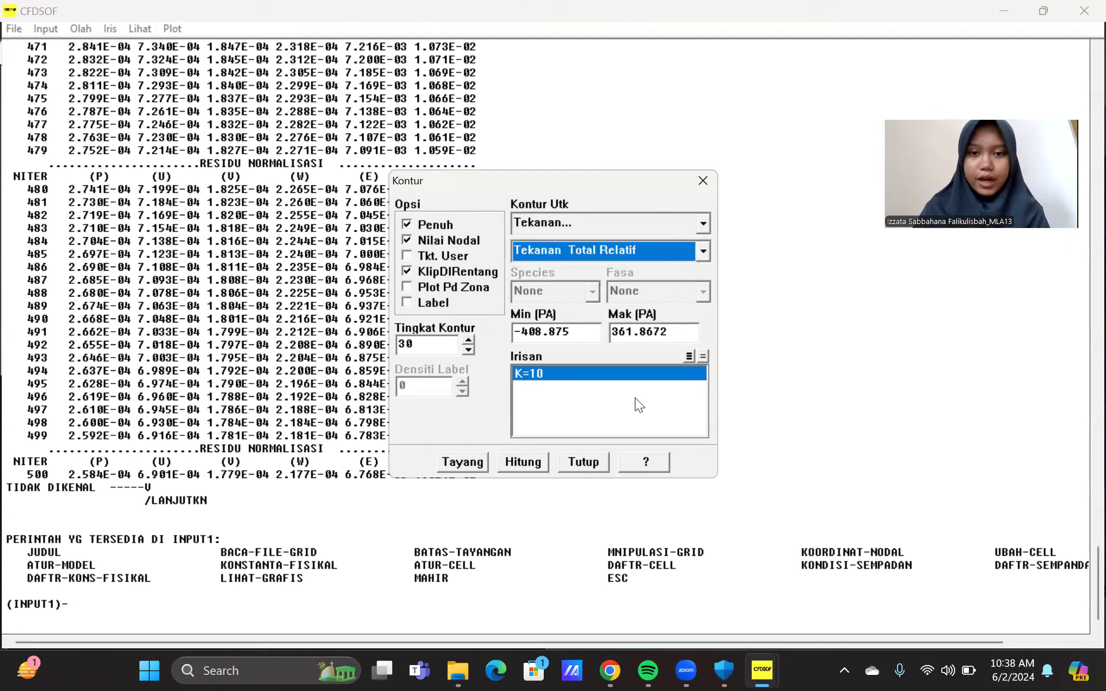
{"action": "left_click", "coordinate": [455, 461]}
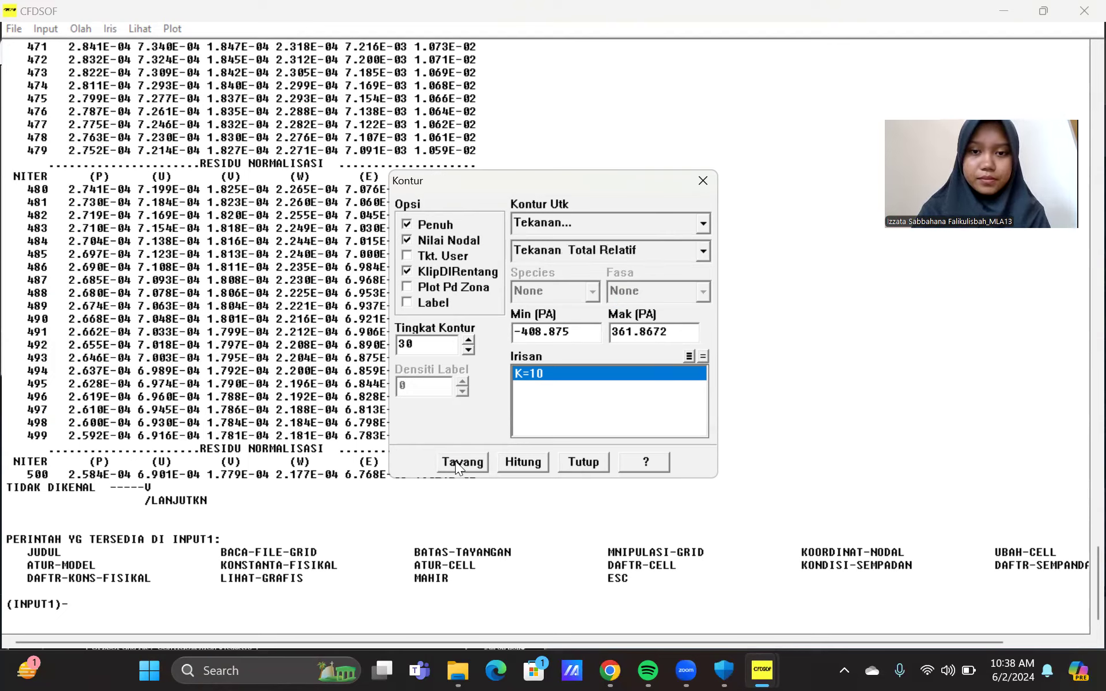
- Bring up the total pressure contour in graphics window 2 and examine the whole reducer enlarged at full-screen size
{"action": "mouse_move", "coordinate": [762, 670]}
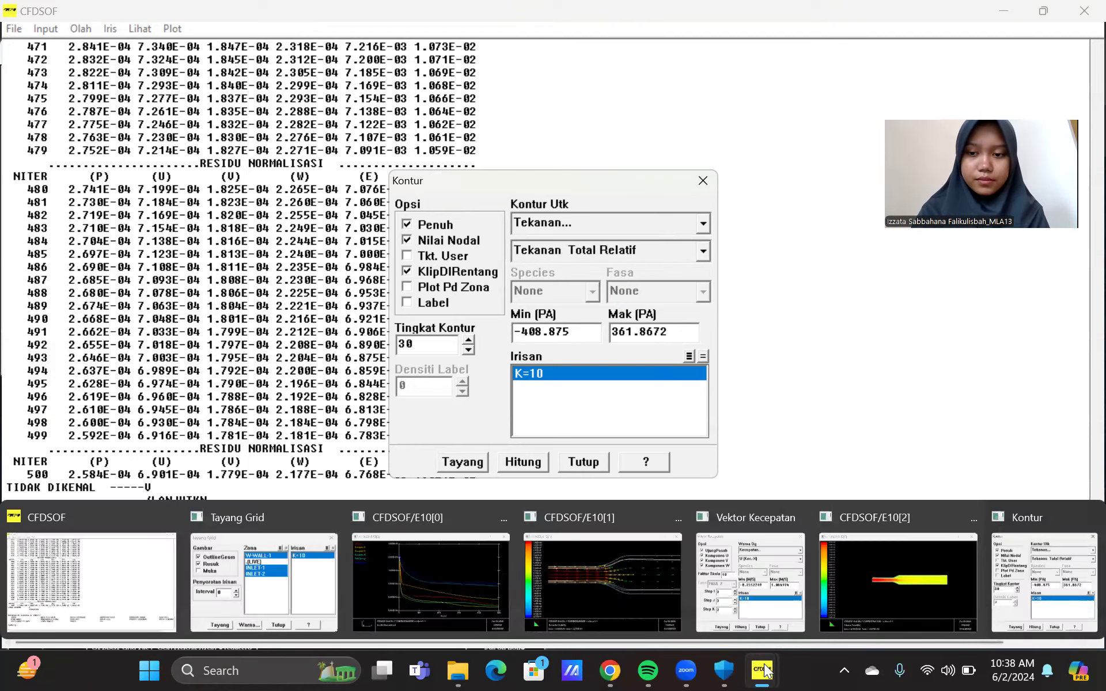
{"action": "left_click", "coordinate": [902, 599]}
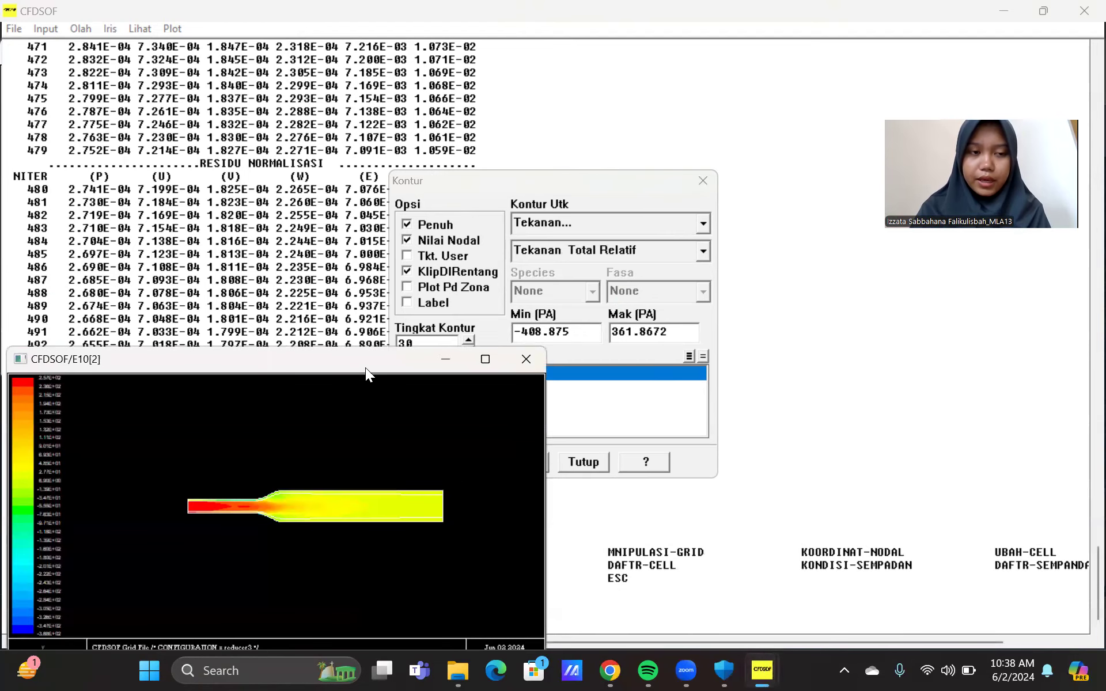
{"action": "left_click_drag", "start_coordinate": [366, 368], "coordinate": [612, 172]}
{"action": "left_click", "coordinate": [606, 188]}
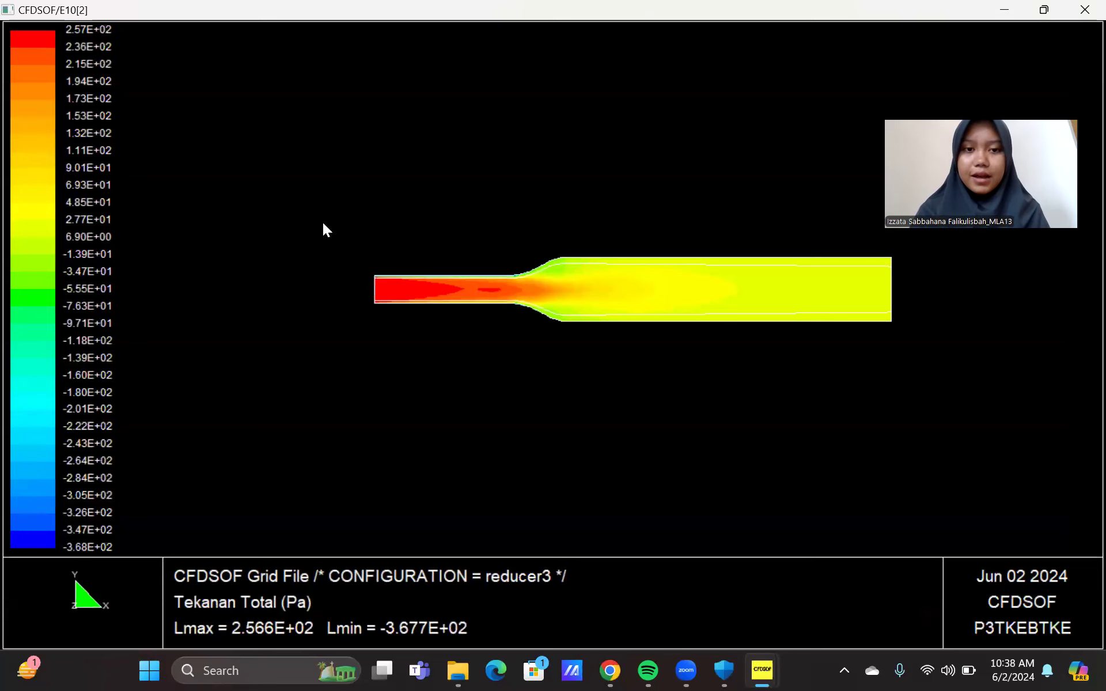
{"action": "left_click_drag", "start_coordinate": [322, 223], "coordinate": [932, 369]}
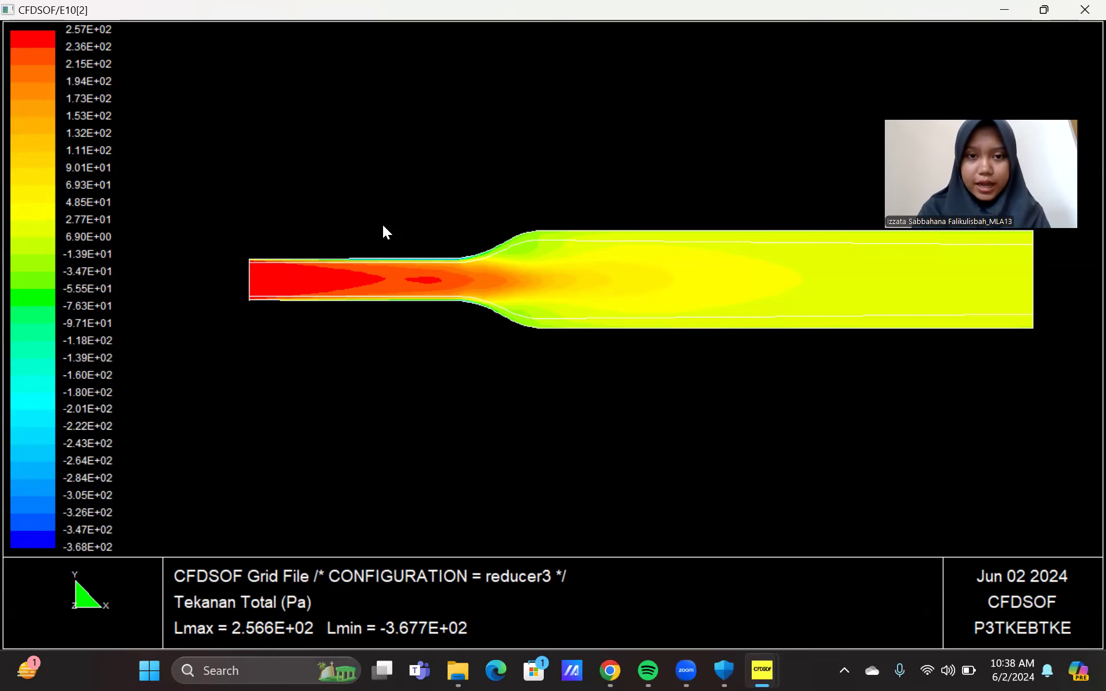
- Examine the total pressure contour enlarged around the reducer's transition, then restore the plot window to its normal size
{"action": "left_click_drag", "start_coordinate": [385, 222], "coordinate": [610, 359]}
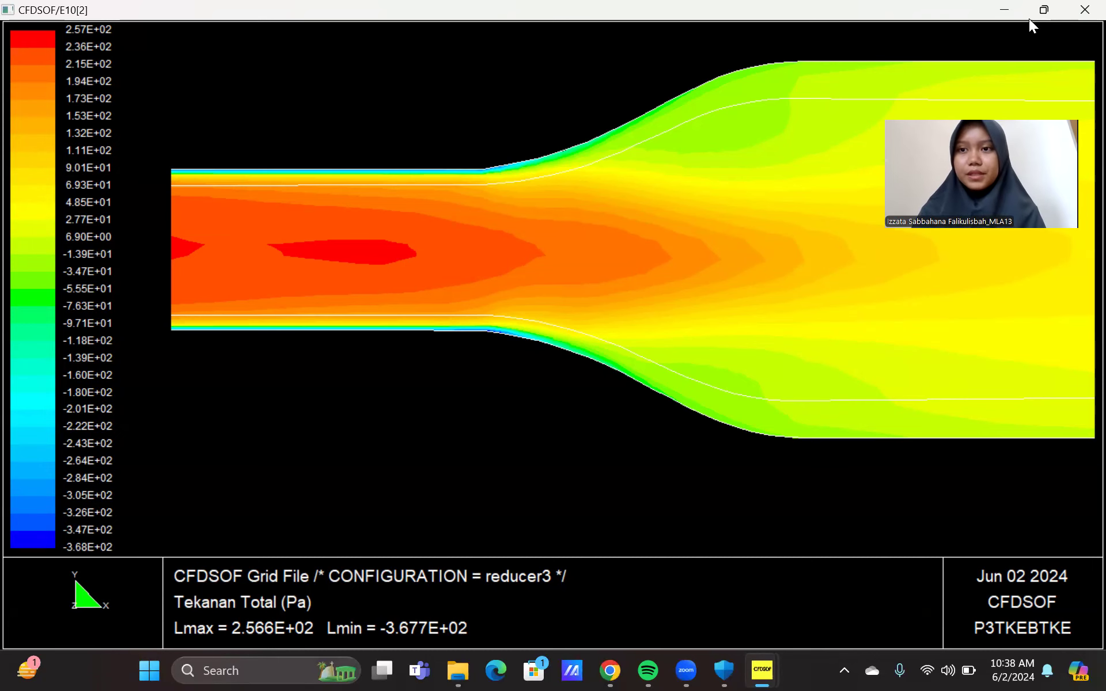
{"action": "left_click", "coordinate": [1043, 10]}
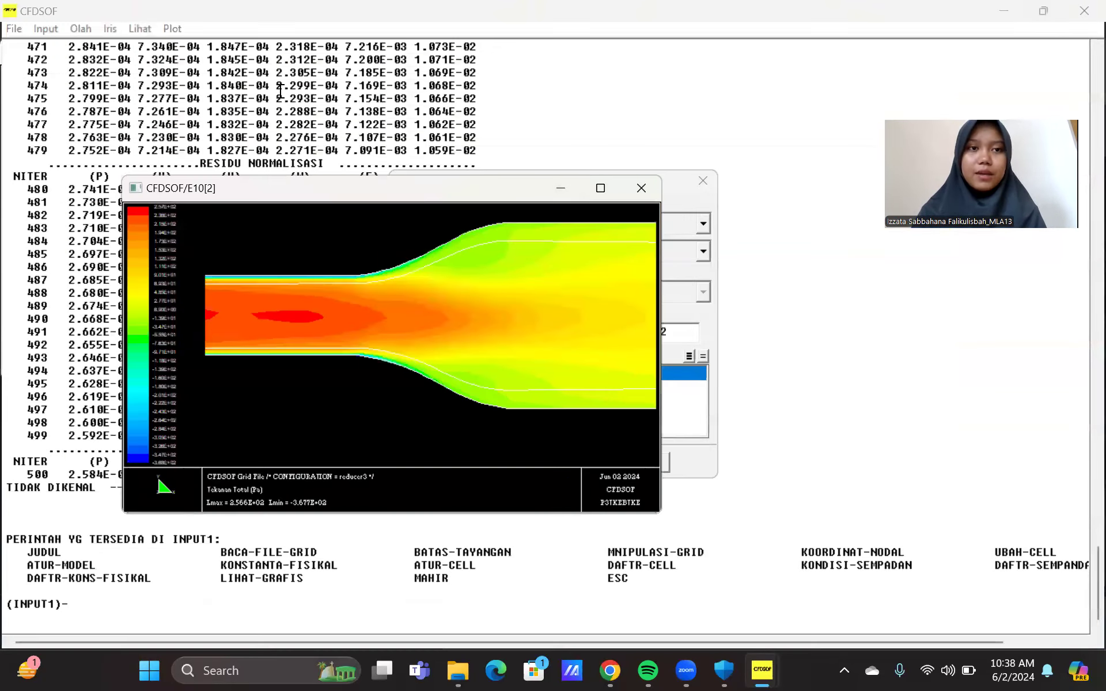
- Apply the saved Depan view to the total pressure contour and bring graphics window 2 to the front
{"action": "left_click", "coordinate": [141, 28]}
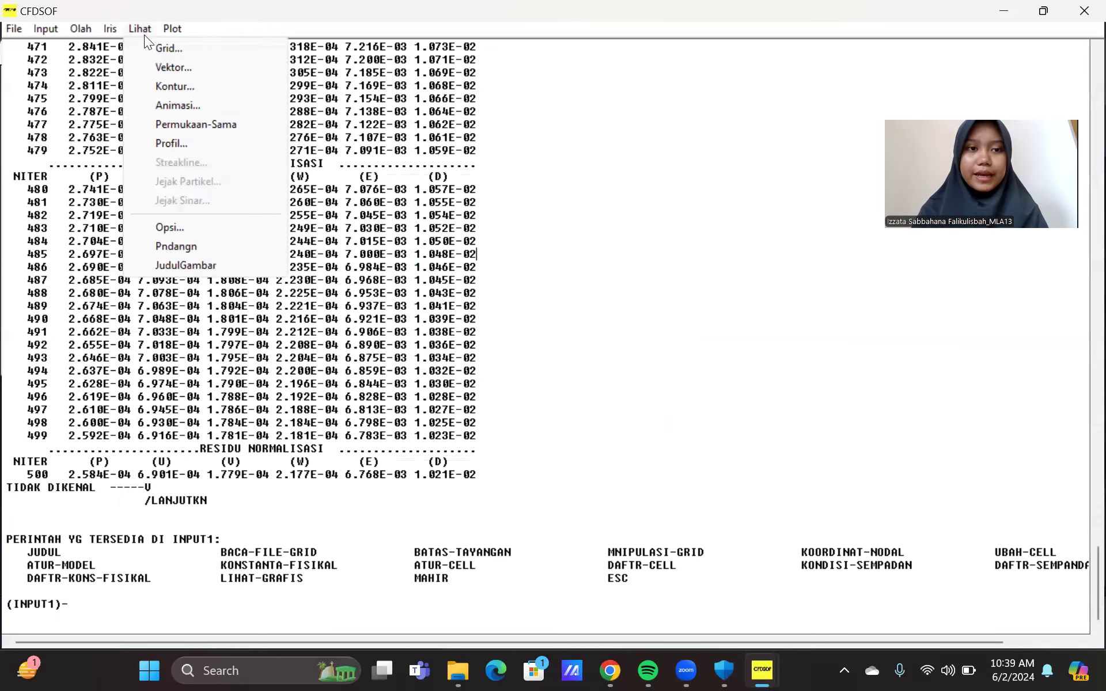
{"action": "left_click", "coordinate": [210, 245]}
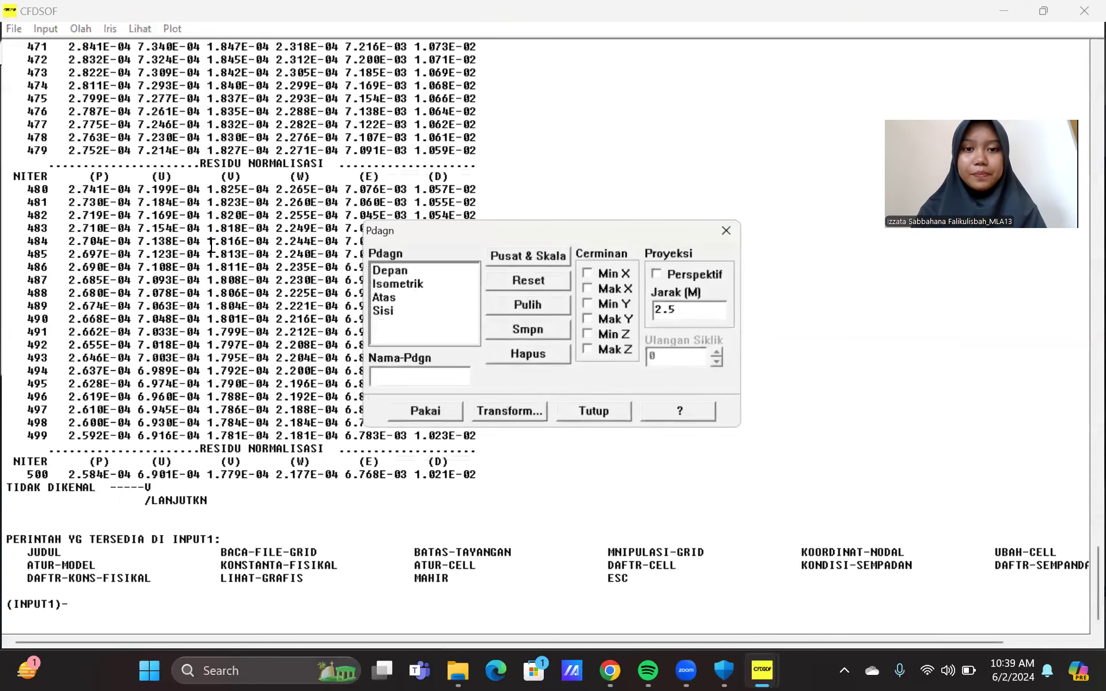
{"action": "left_click", "coordinate": [409, 271]}
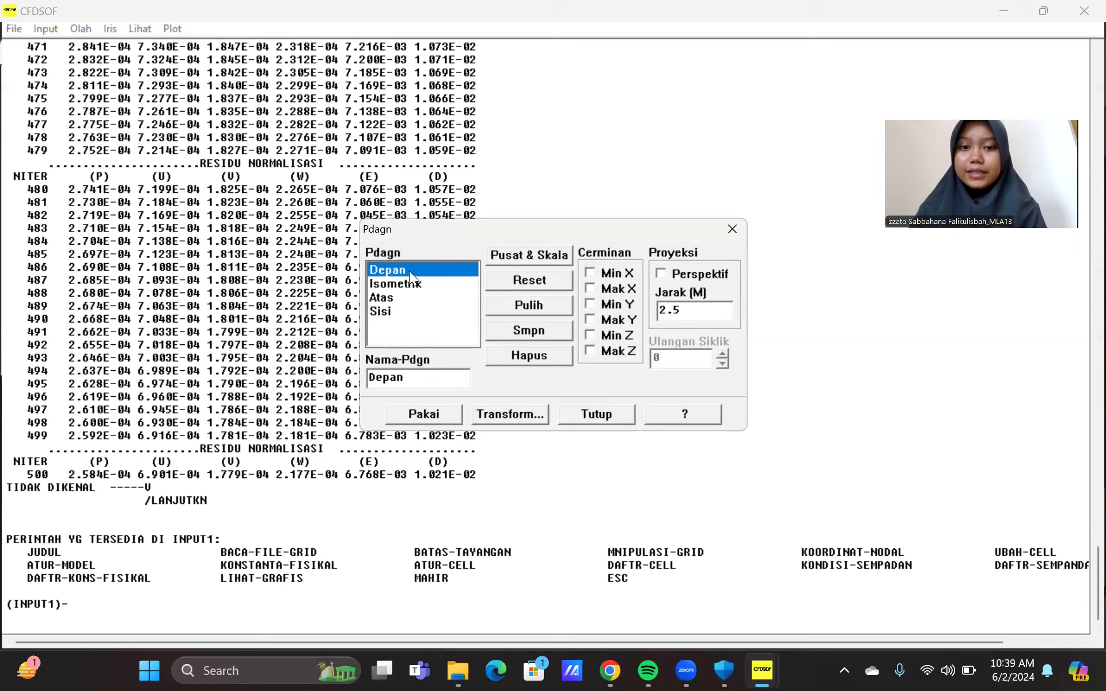
{"action": "left_click", "coordinate": [423, 416]}
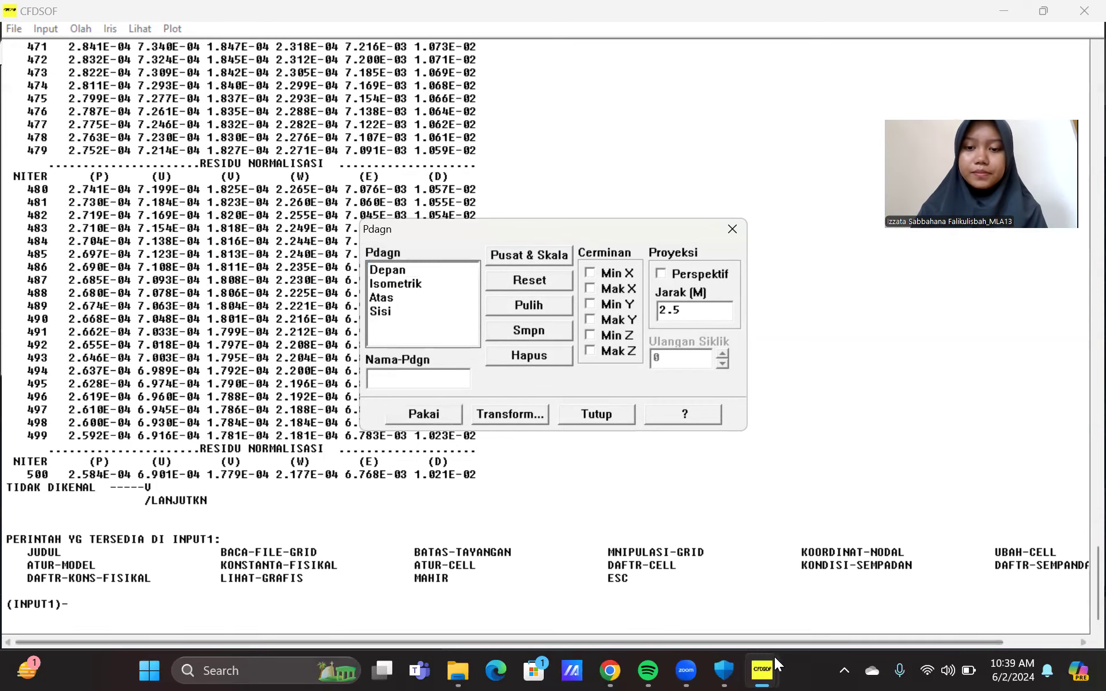
{"action": "mouse_move", "coordinate": [774, 658]}
{"action": "left_click", "coordinate": [773, 594]}
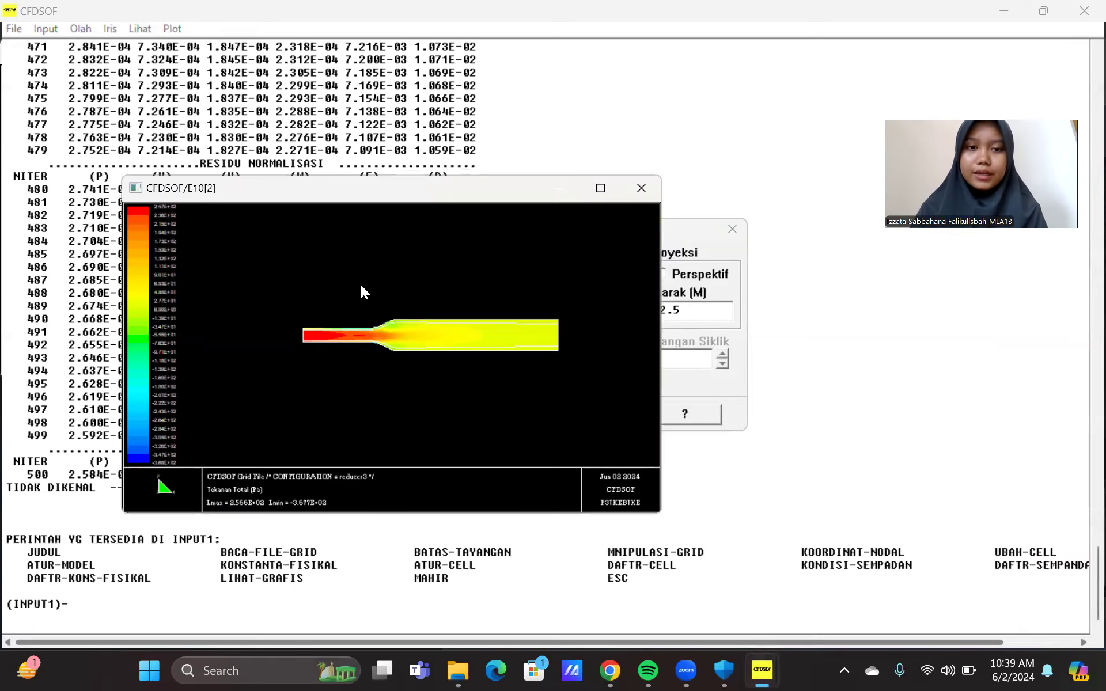
- Examine the front view of the pressure contour at full-screen size, then restore the plot window and move it clear of the residual listing's first columns
{"action": "left_click", "coordinate": [600, 188]}
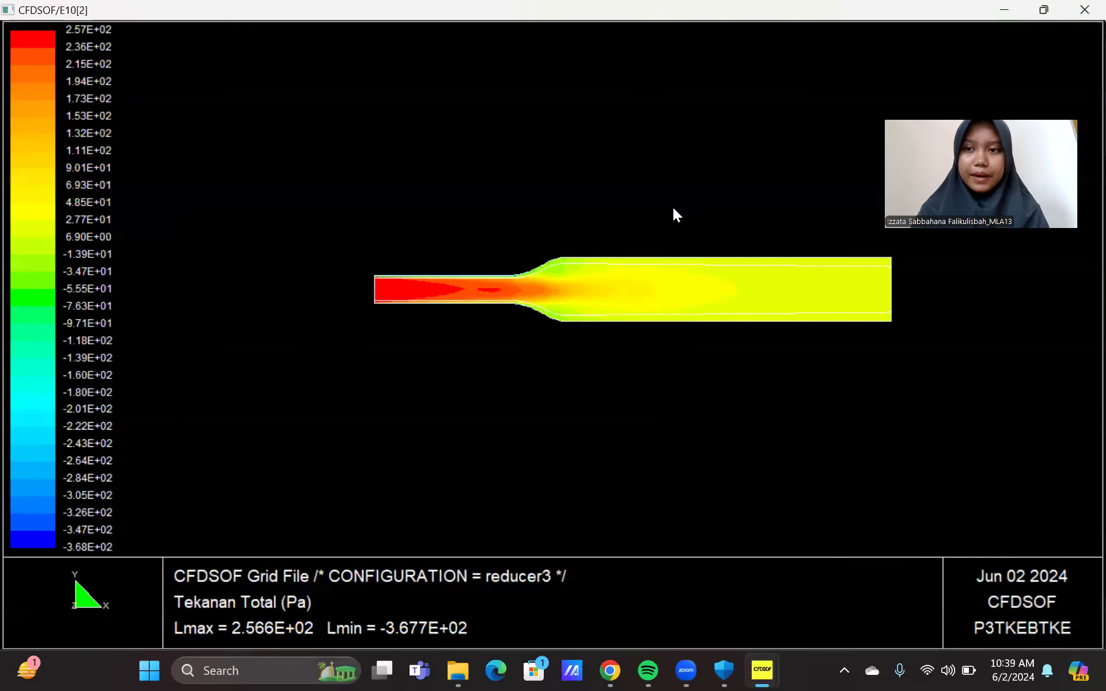
{"action": "left_click", "coordinate": [1031, 9]}
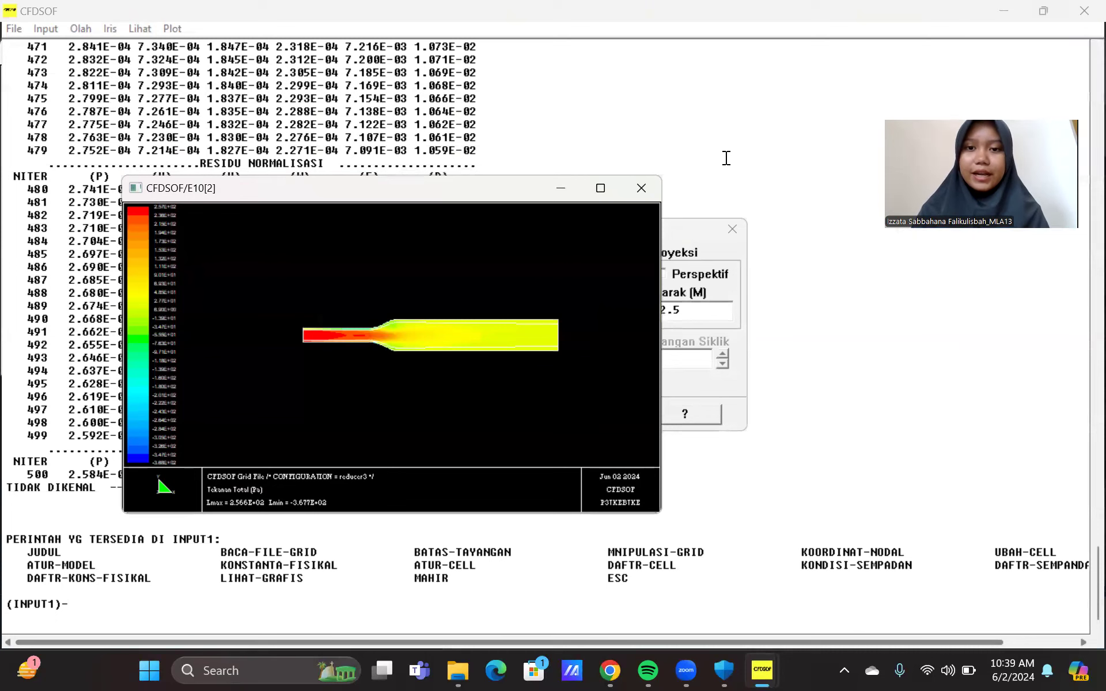
{"action": "left_click_drag", "start_coordinate": [520, 186], "coordinate": [717, 148]}
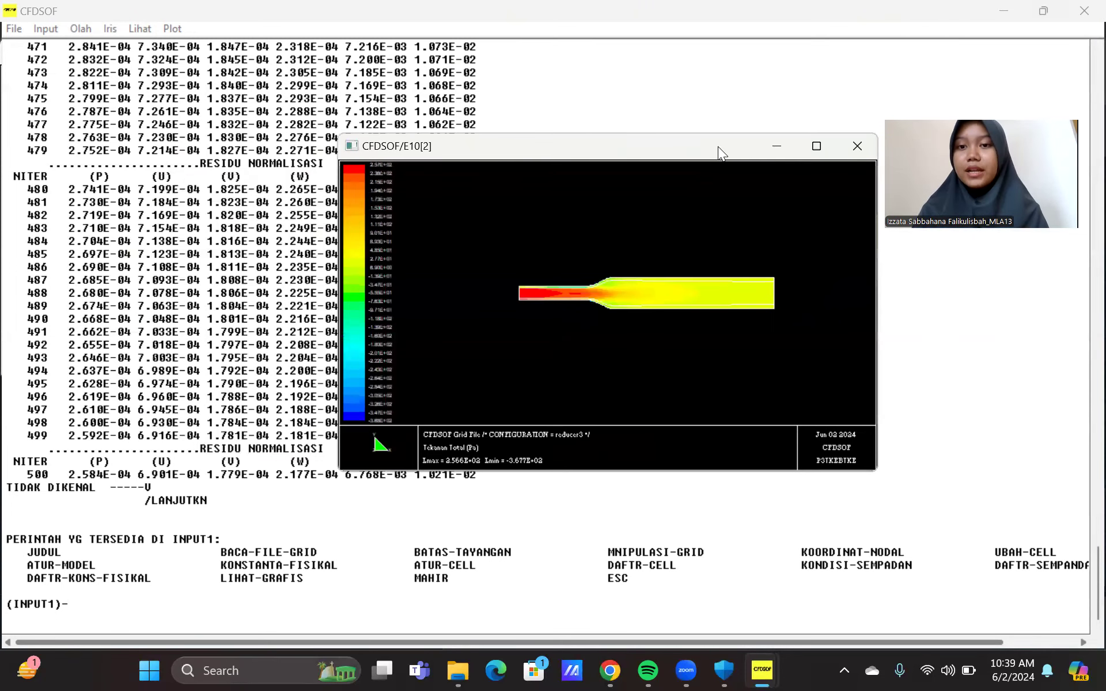